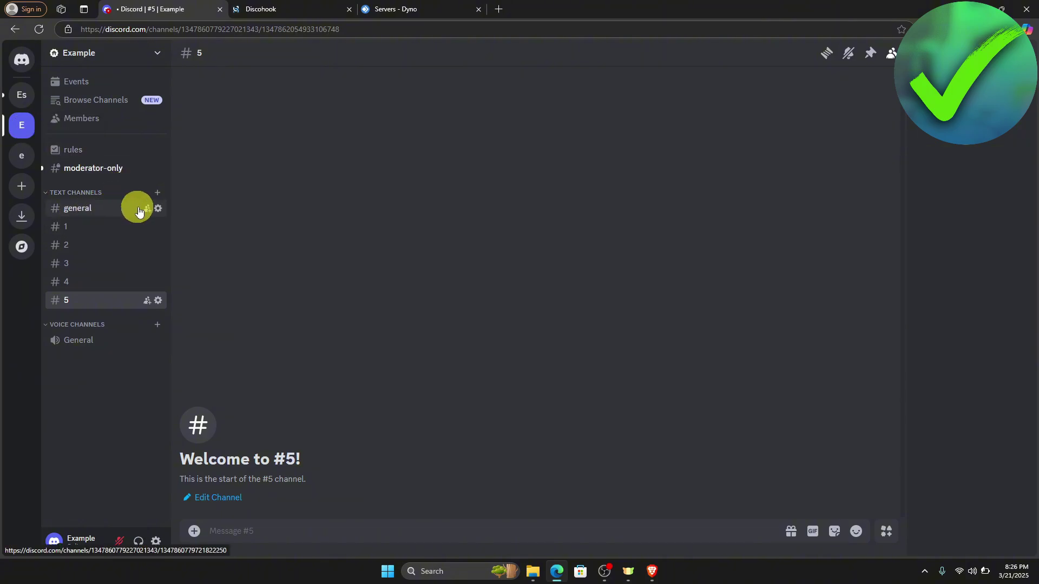
Copy the Captain Hook webhook URL from #general's Integrations > Webhooks settings
left_click(158, 210)
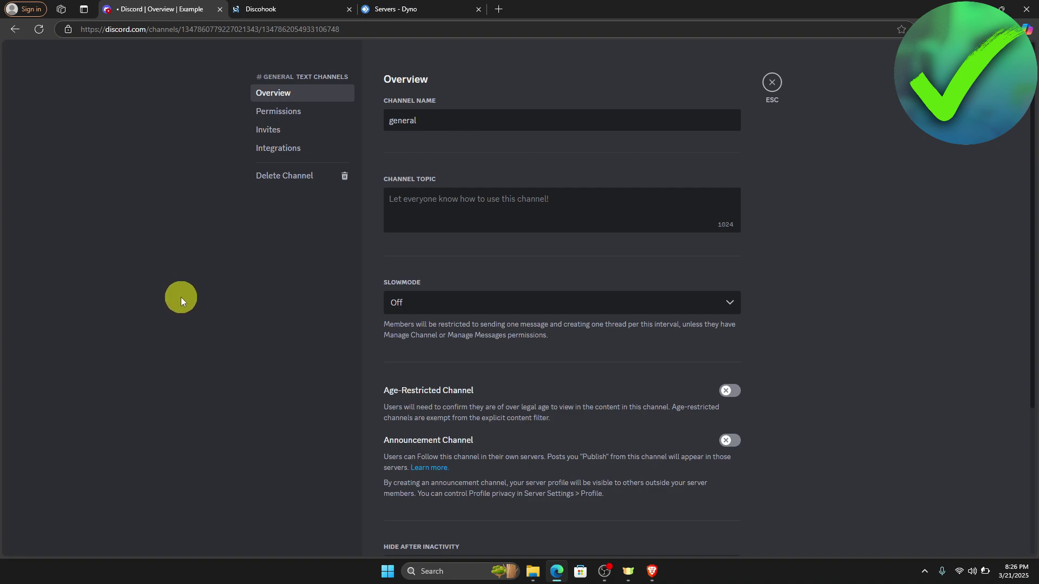
left_click(296, 146)
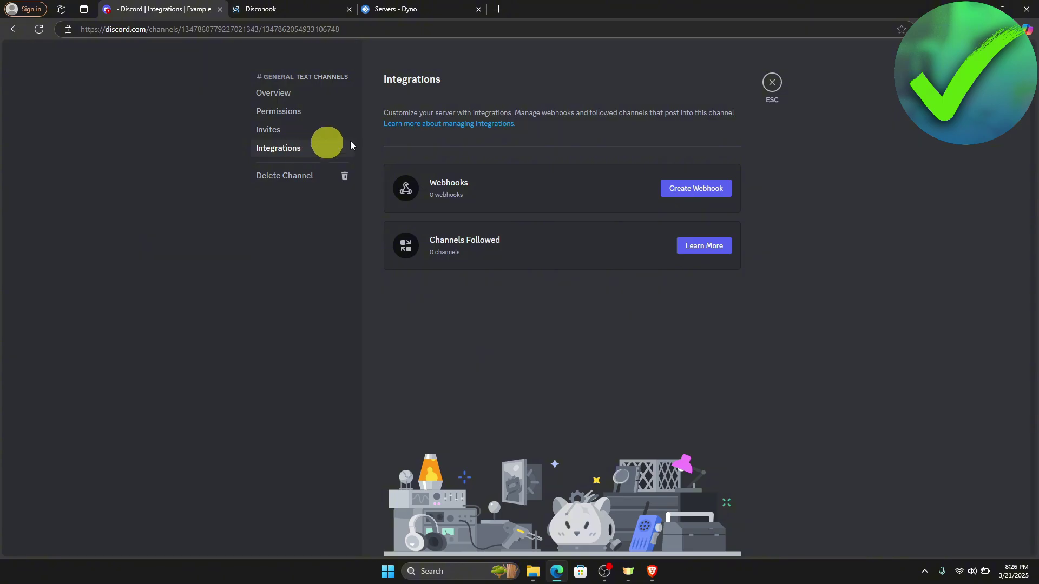
left_click(698, 189)
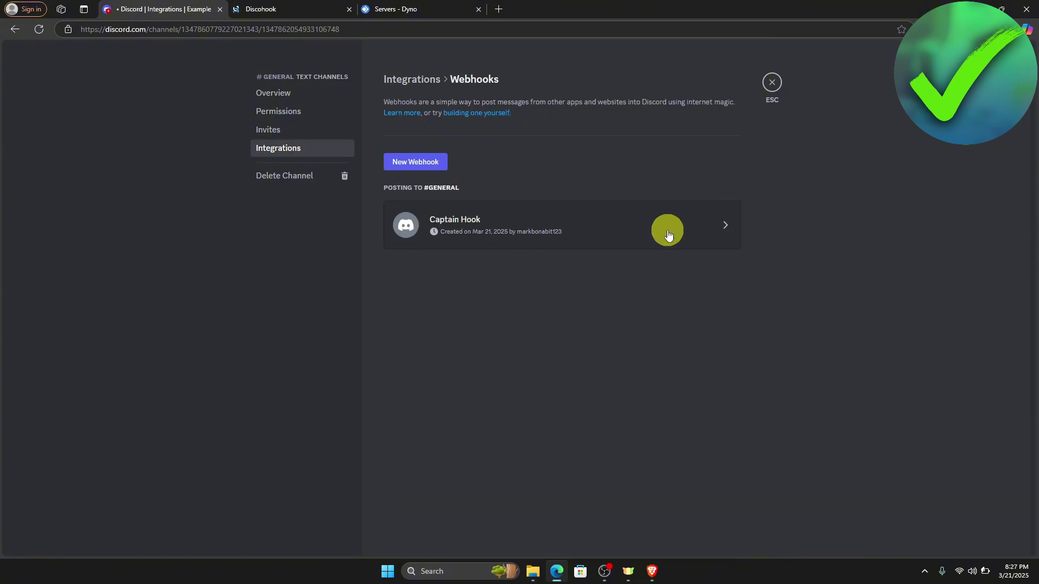
left_click(676, 242)
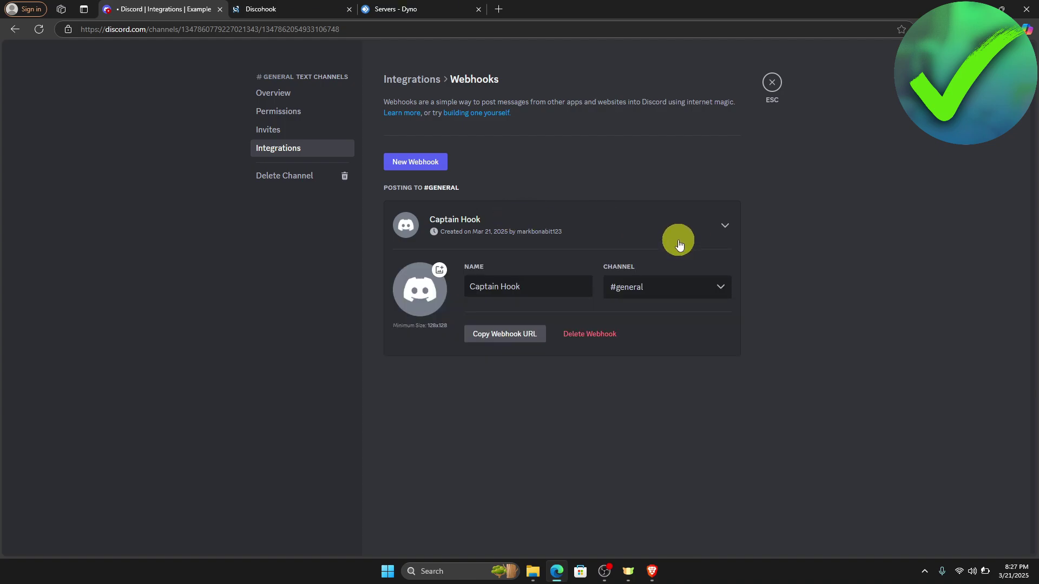
left_click(502, 340)
left_click(281, 4)
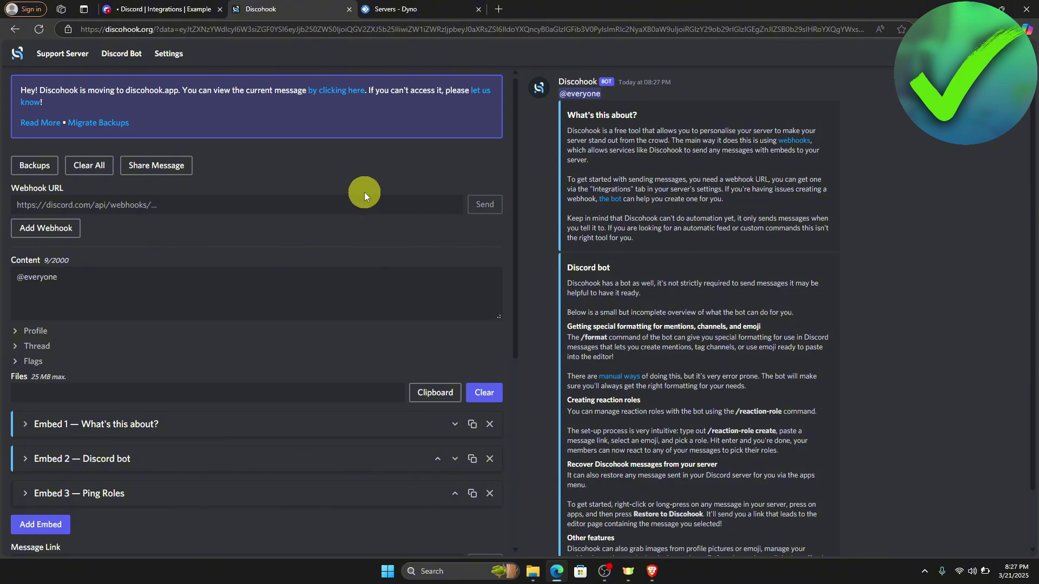
left_click(286, 208)
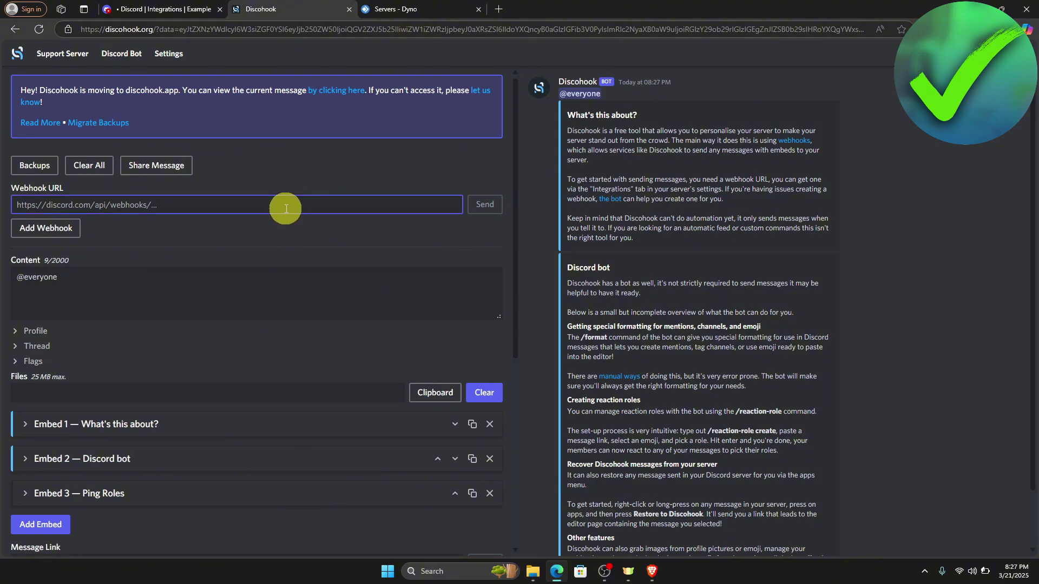
key("ctrl+v")
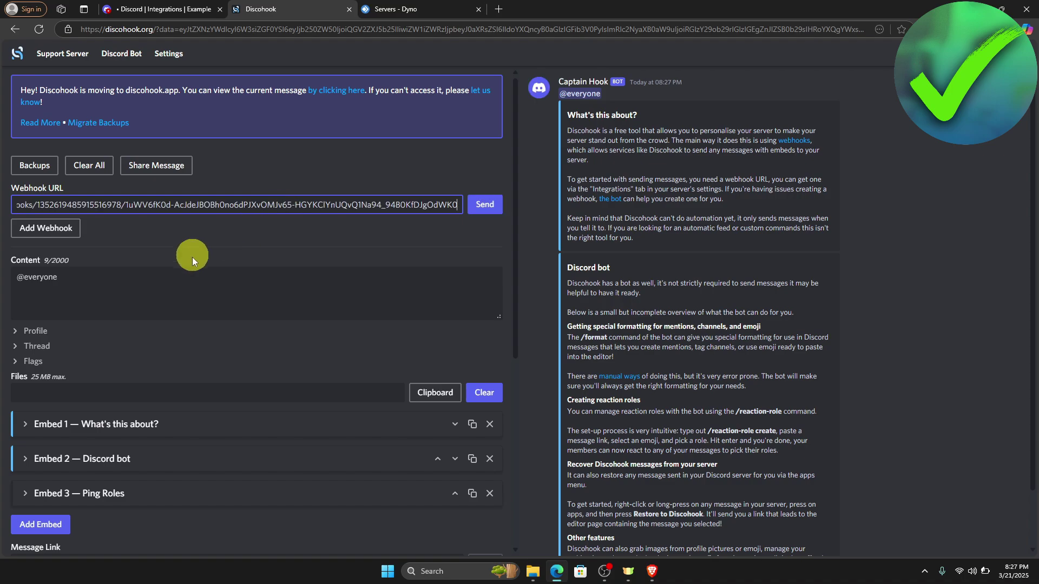
left_click_drag(60, 278, 15, 263)
key("BackSpace")
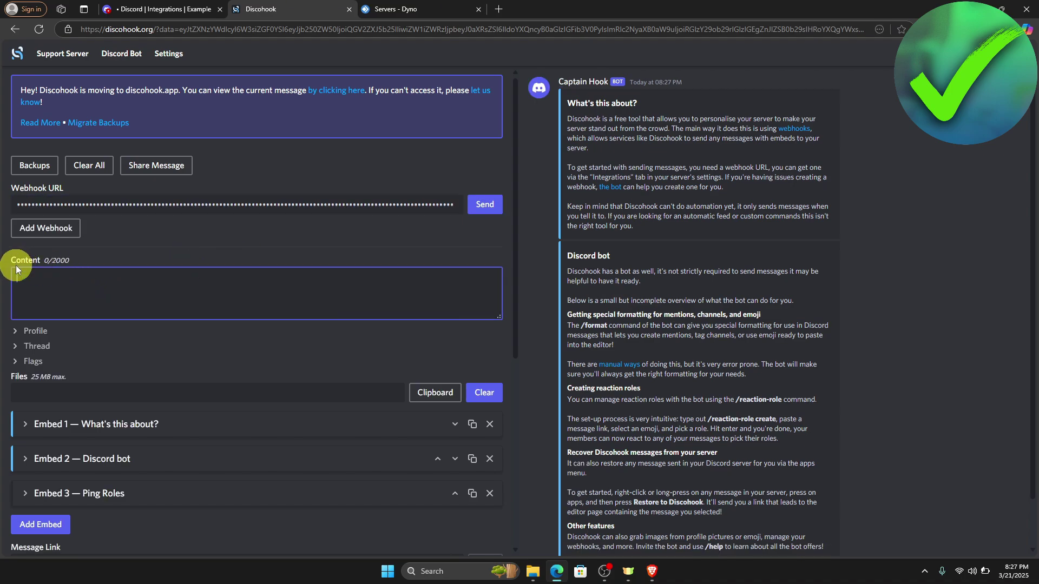
key("ctrl+v")
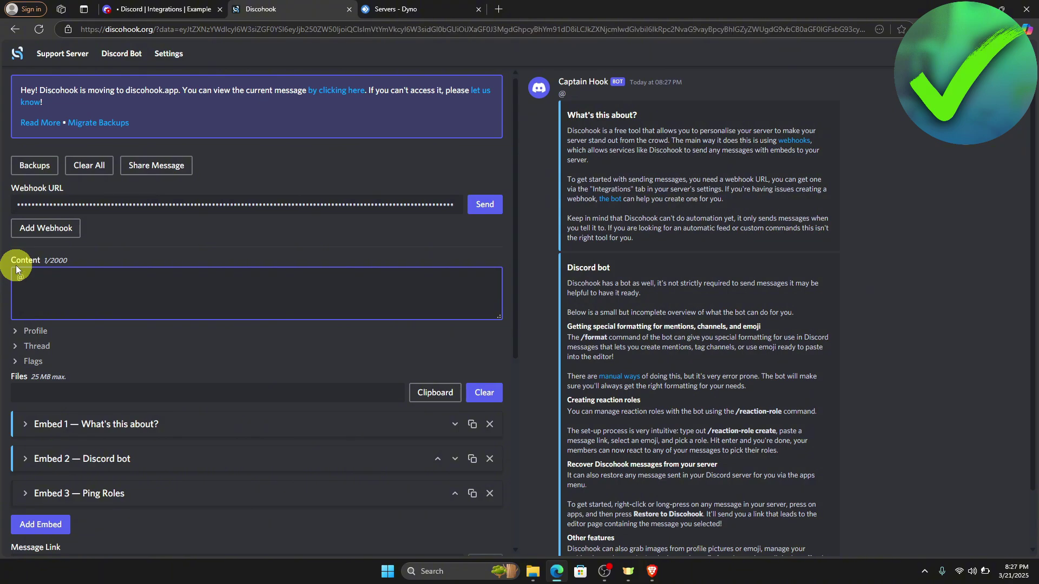
Expand the Ping Roles embed body to check its title Ping Roles and description NEW PING
scroll(151, 359, "down", 1)
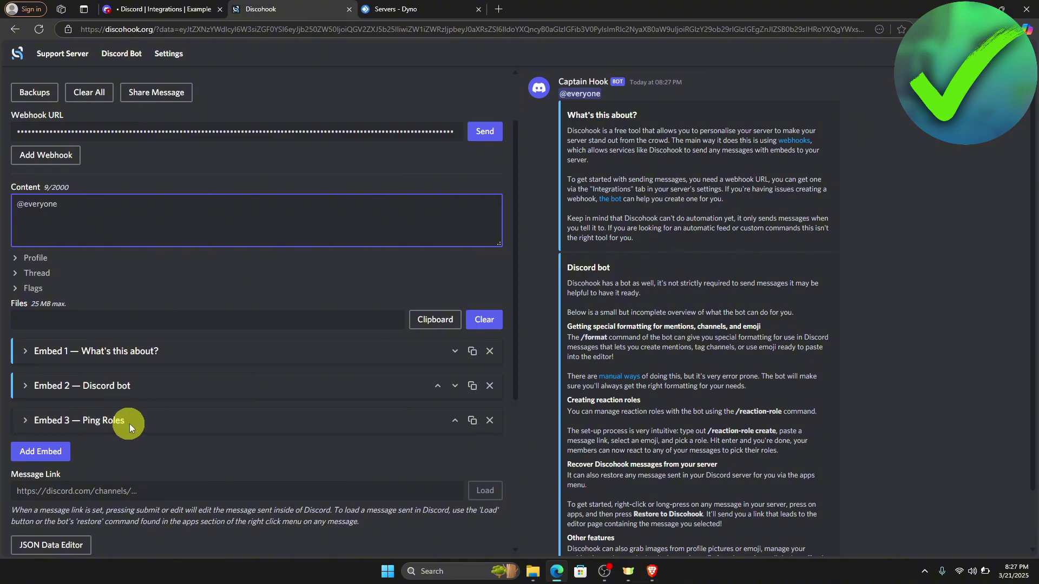
left_click(79, 421)
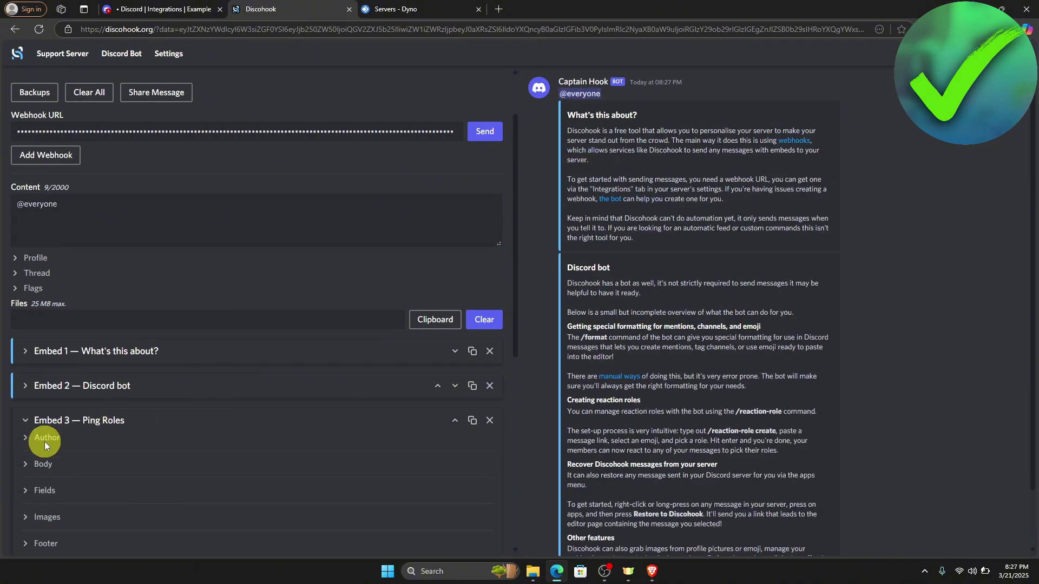
scroll(54, 427, "down", 1)
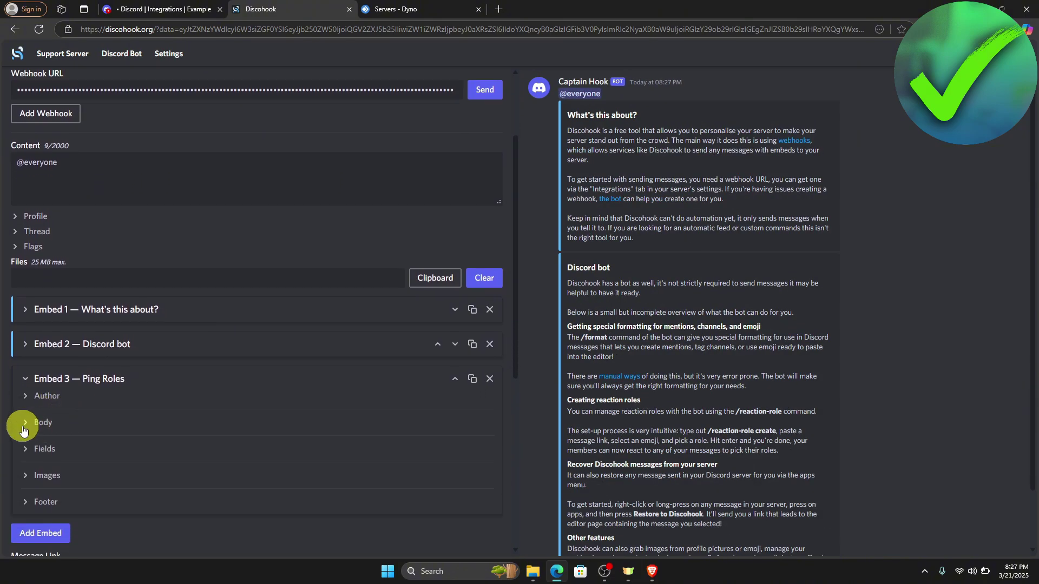
left_click(24, 424)
scroll(47, 411, "down", 1)
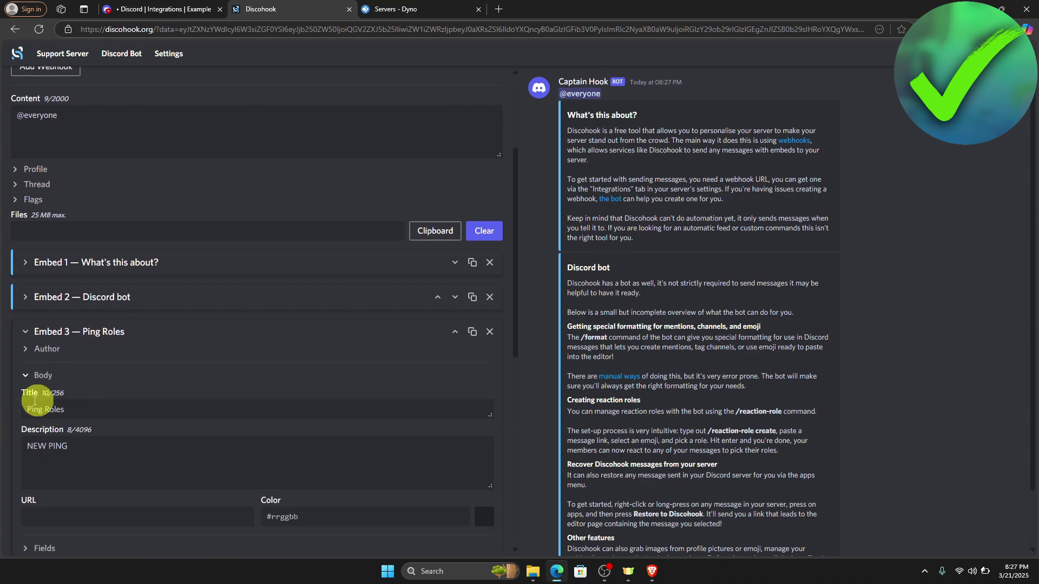
scroll(117, 401, "down", 1)
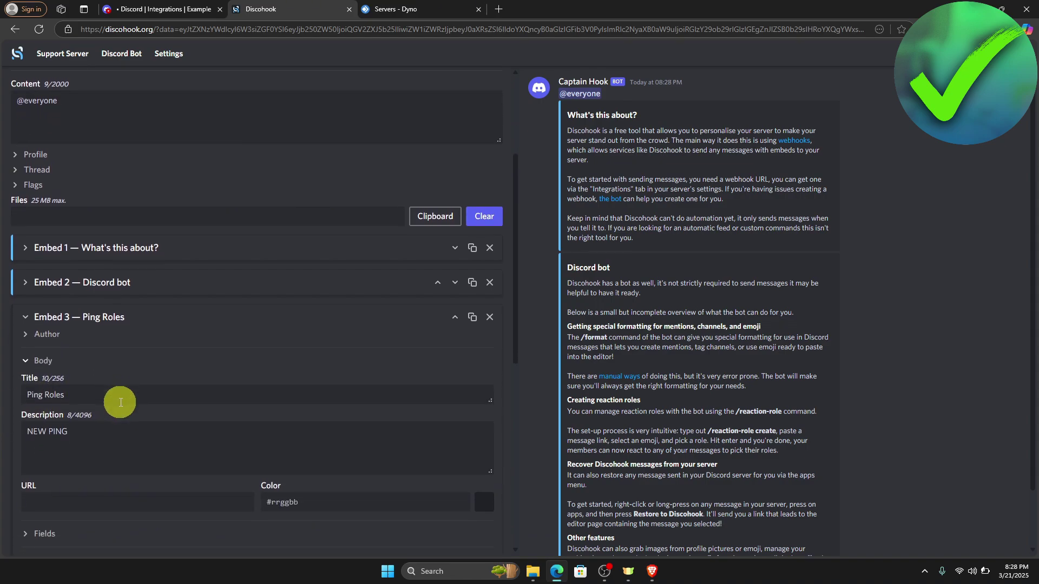
scroll(119, 386, "down", 1)
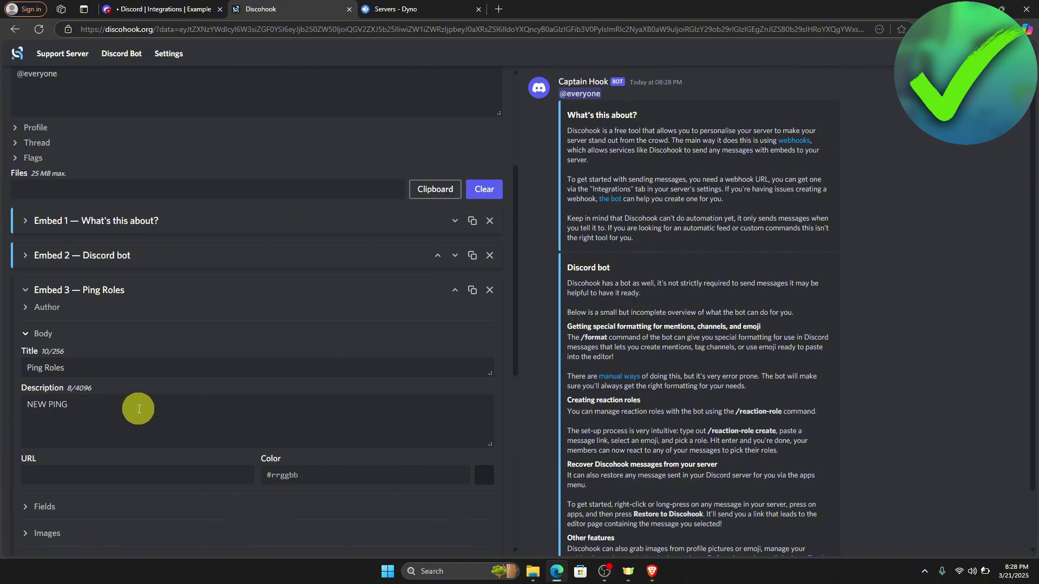
scroll(119, 373, "down", 1)
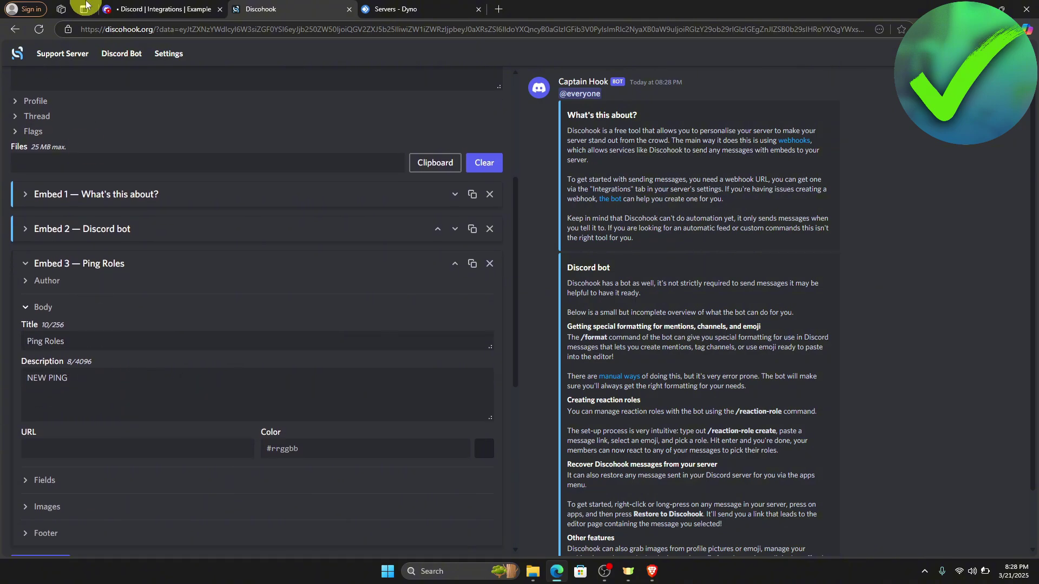
left_click(179, 9)
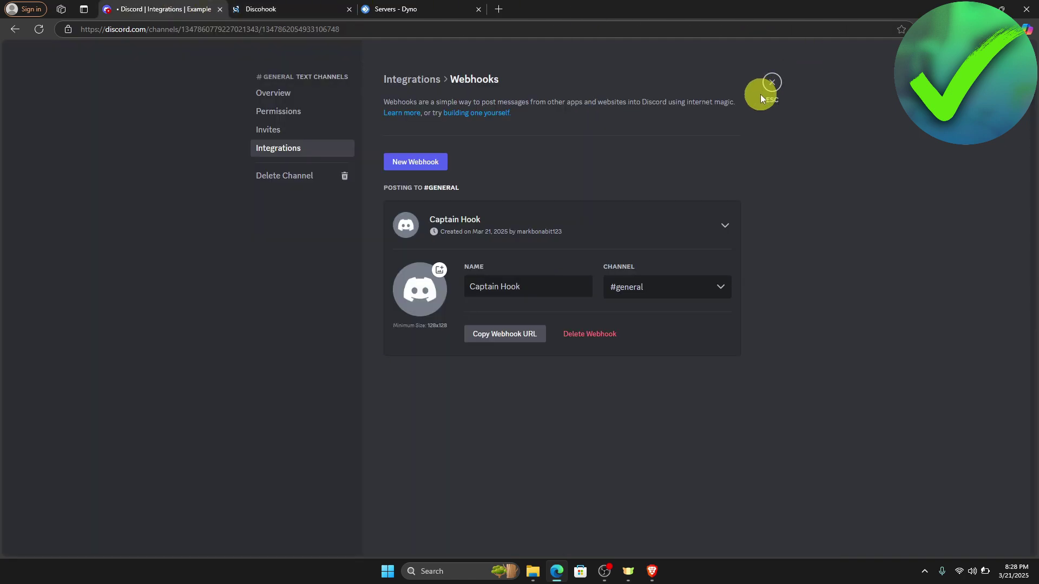
Go to the Example server's Roles settings and create a new role
left_click(776, 92)
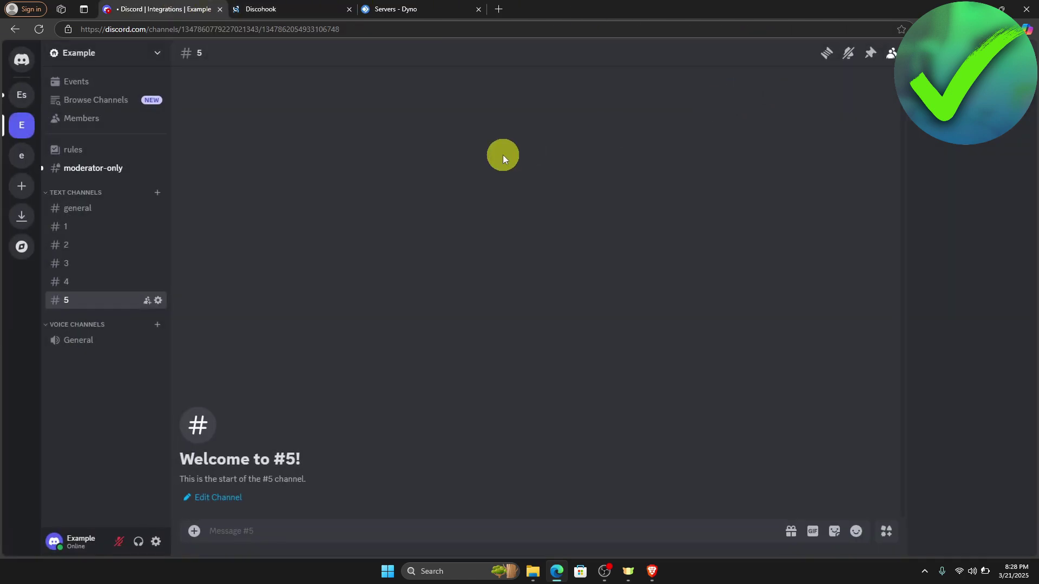
right_click(27, 130)
left_click(99, 281)
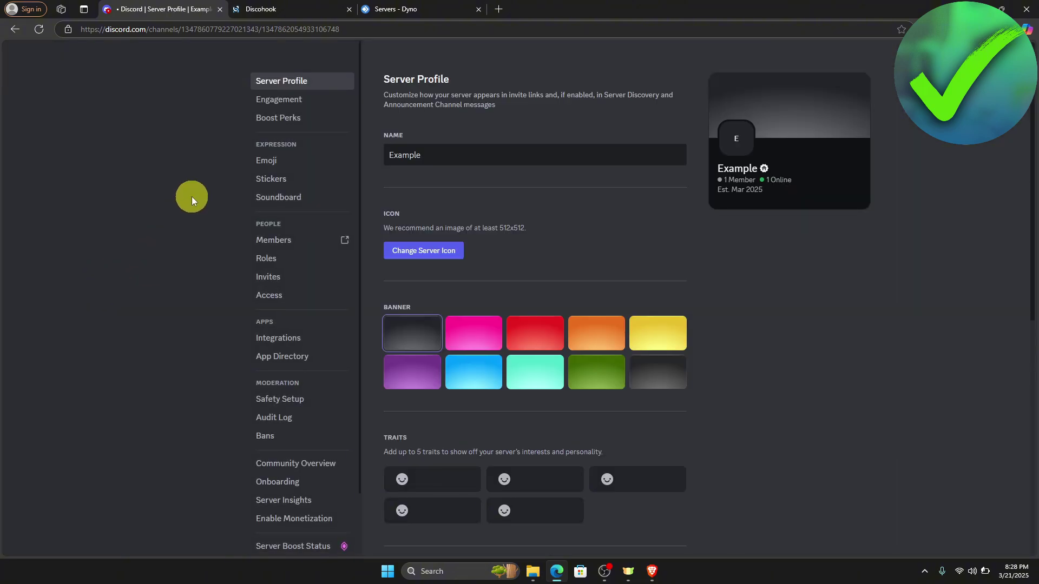
left_click(295, 258)
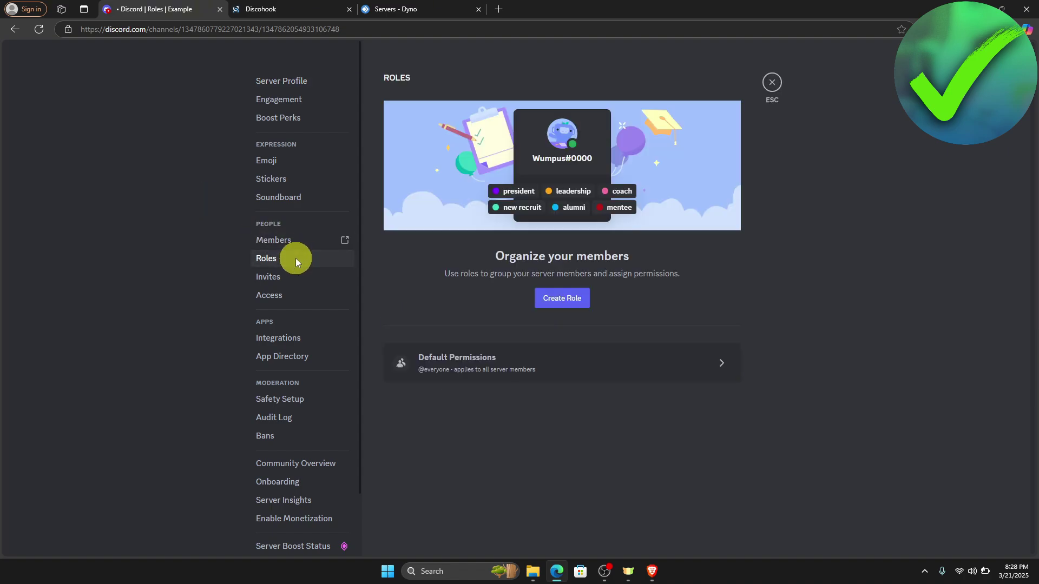
left_click(565, 298)
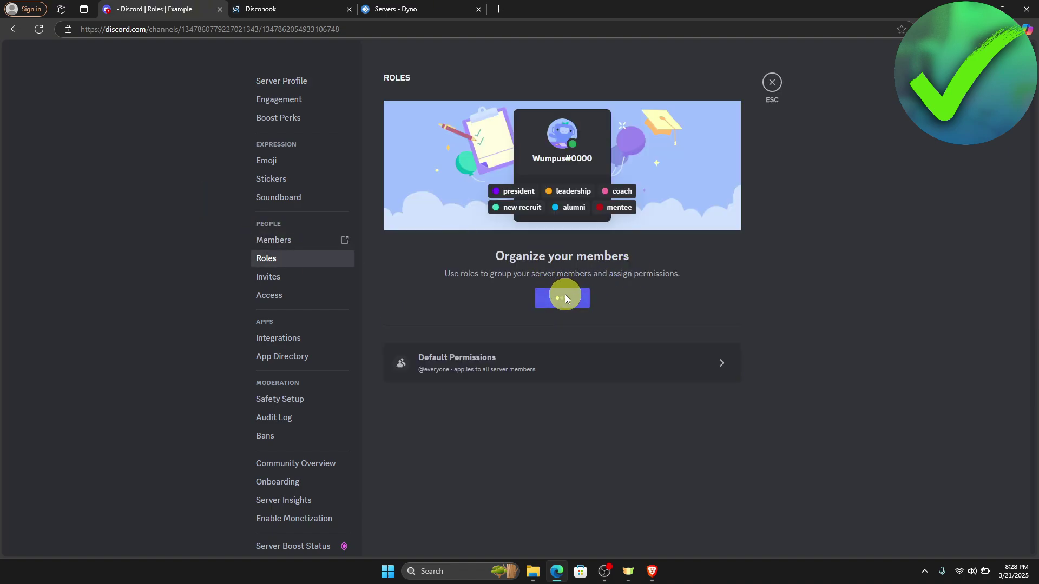
Name the new role NEW PING and save it
triple_click(507, 157)
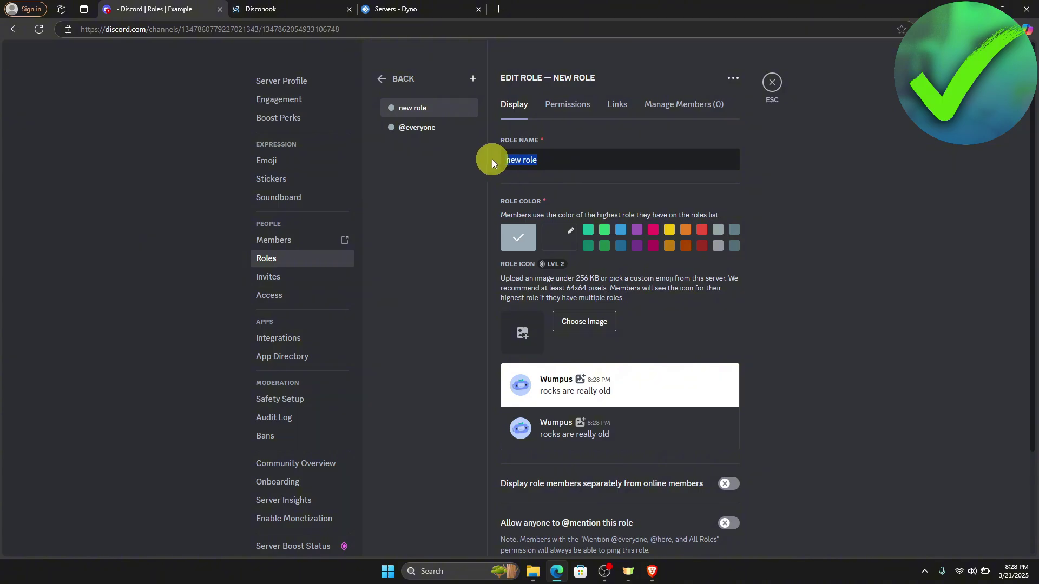
type("NEW PING")
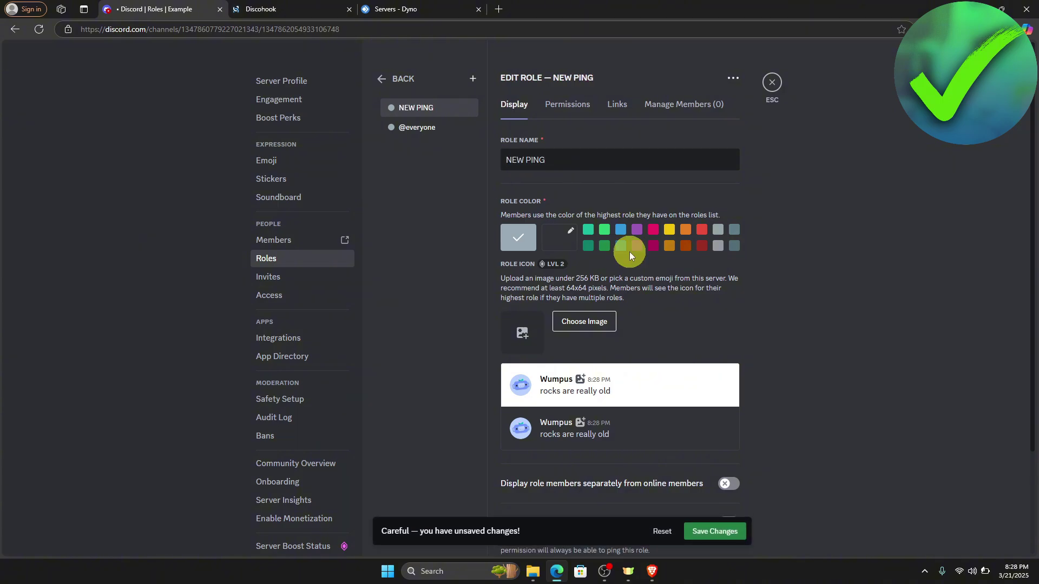
scroll(628, 251, "down", 3)
scroll(629, 252, "up", 3)
scroll(629, 251, "down", 3)
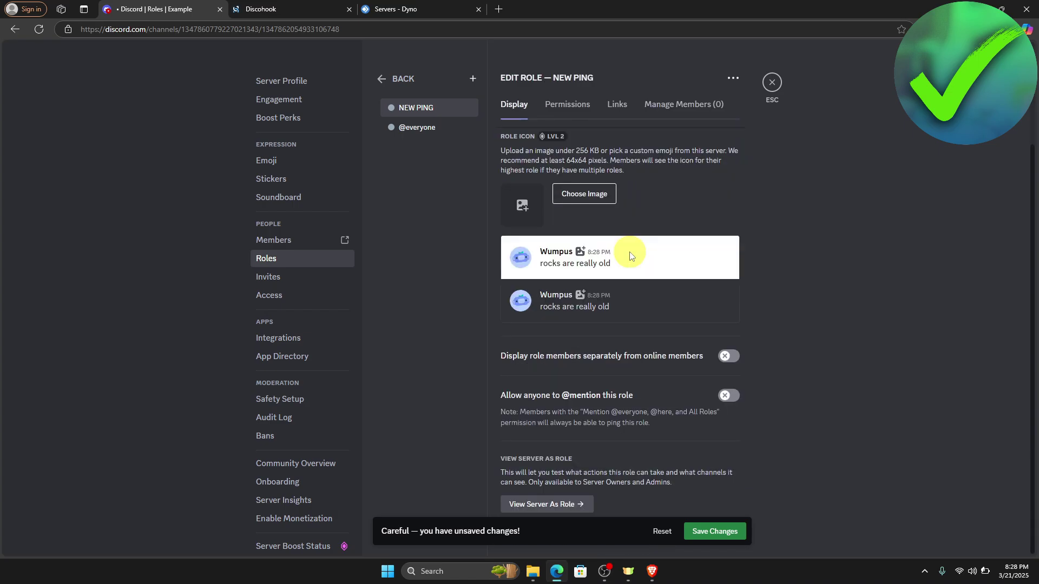
scroll(629, 251, "up", 3)
scroll(628, 251, "down", 3)
left_click(714, 530)
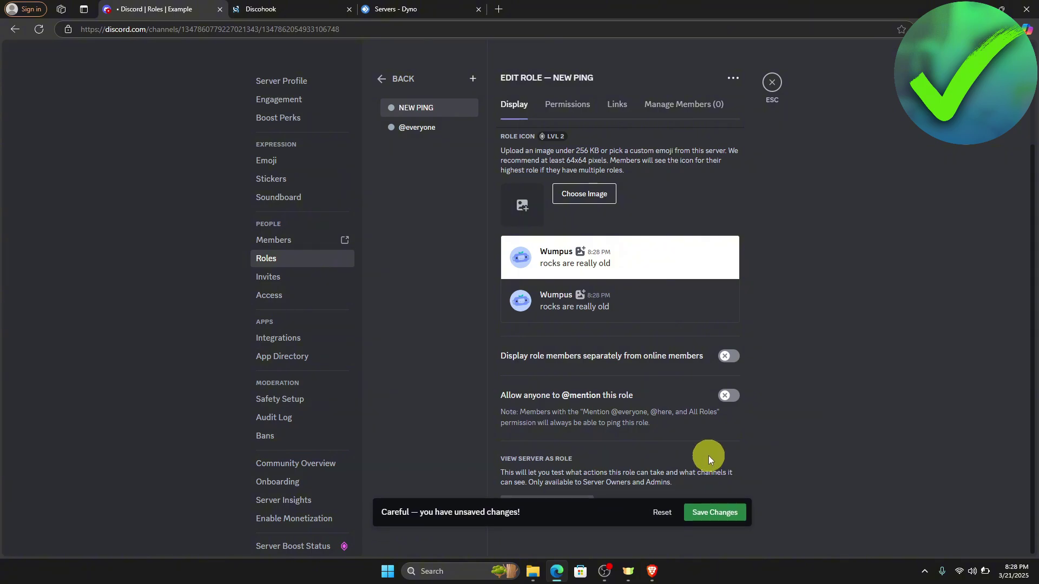
key("Escape")
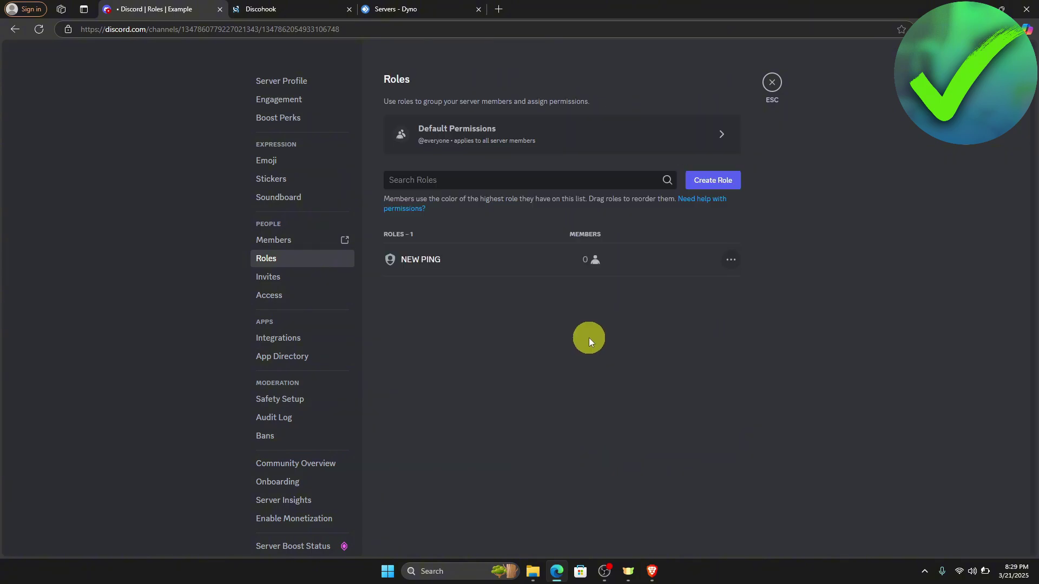
Review the Discohook message draft, then come back to Discord's role settings
left_click(313, 8)
scroll(427, 121, "up", 5)
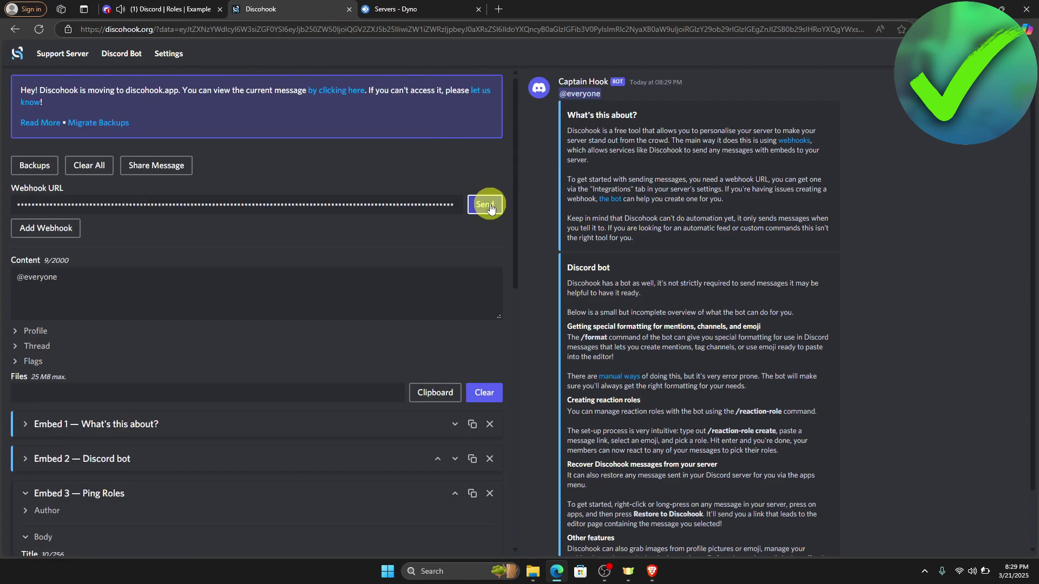
left_click(196, 4)
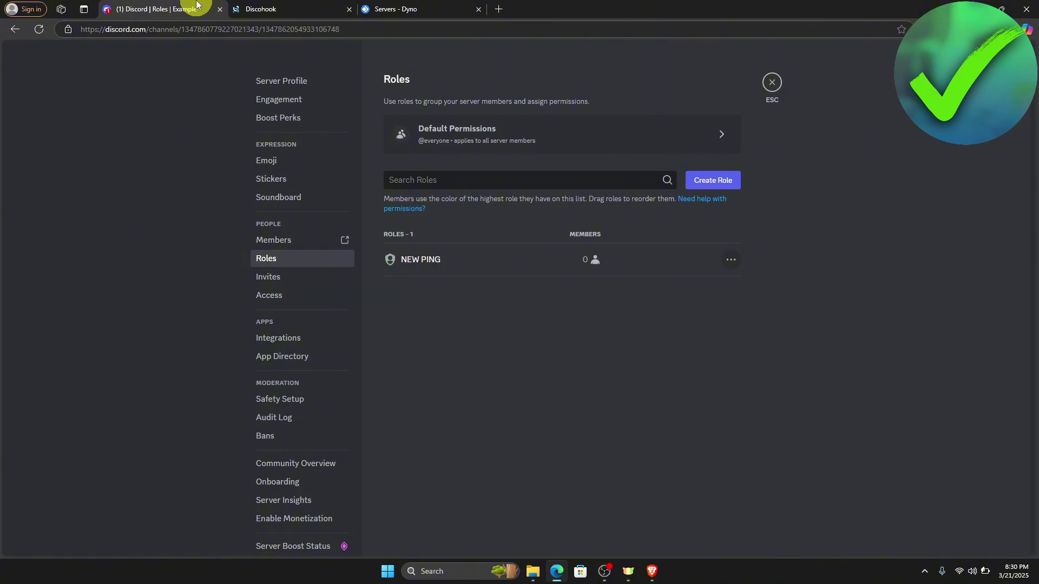
Close server settings and scroll #general's Captain Hook message down to the Ping Roles embed
left_click(772, 82)
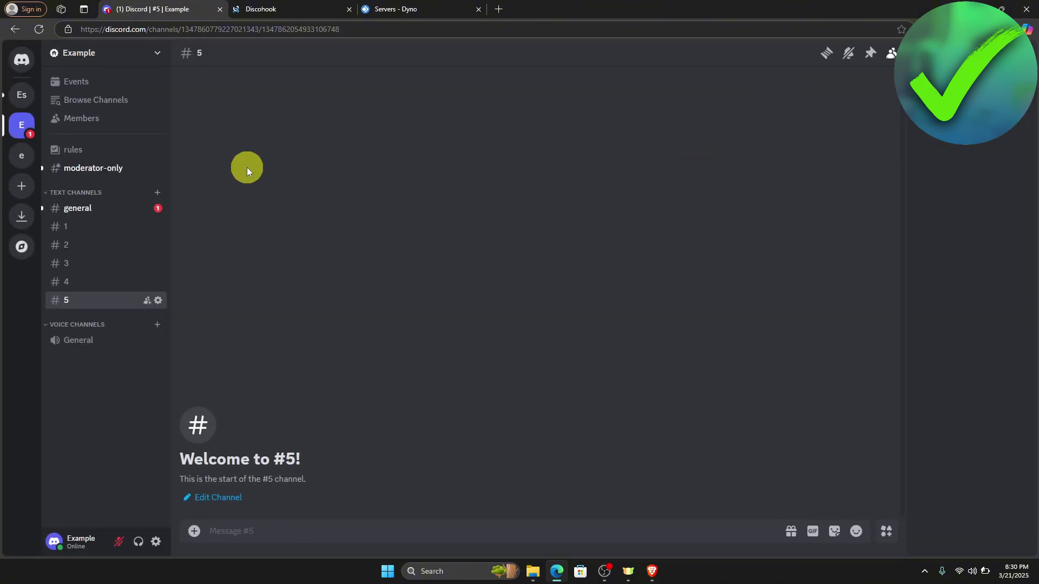
left_click(108, 208)
scroll(263, 210, "down", 3)
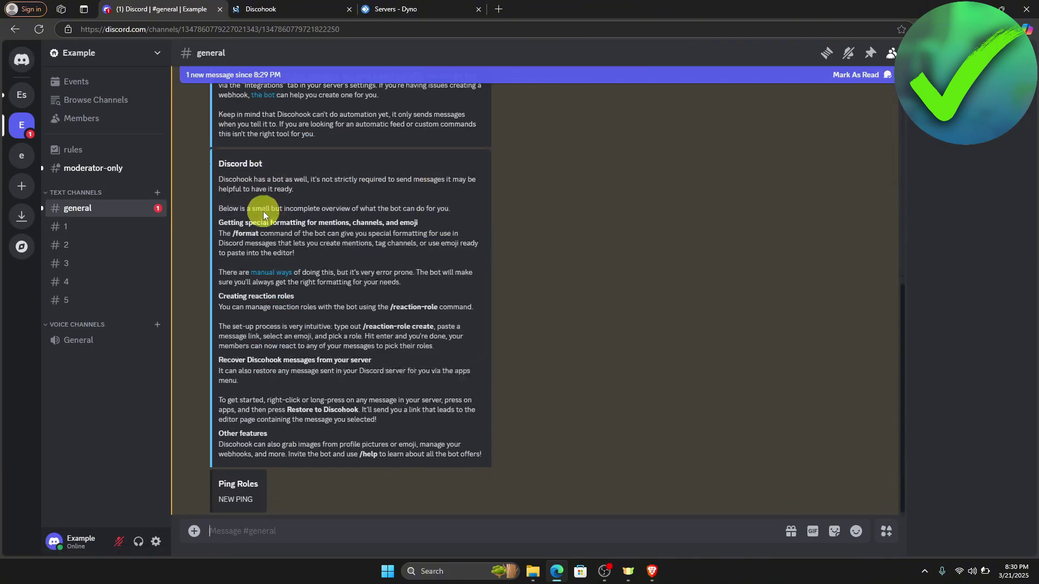
scroll(263, 211, "up", 5)
scroll(262, 211, "down", 5)
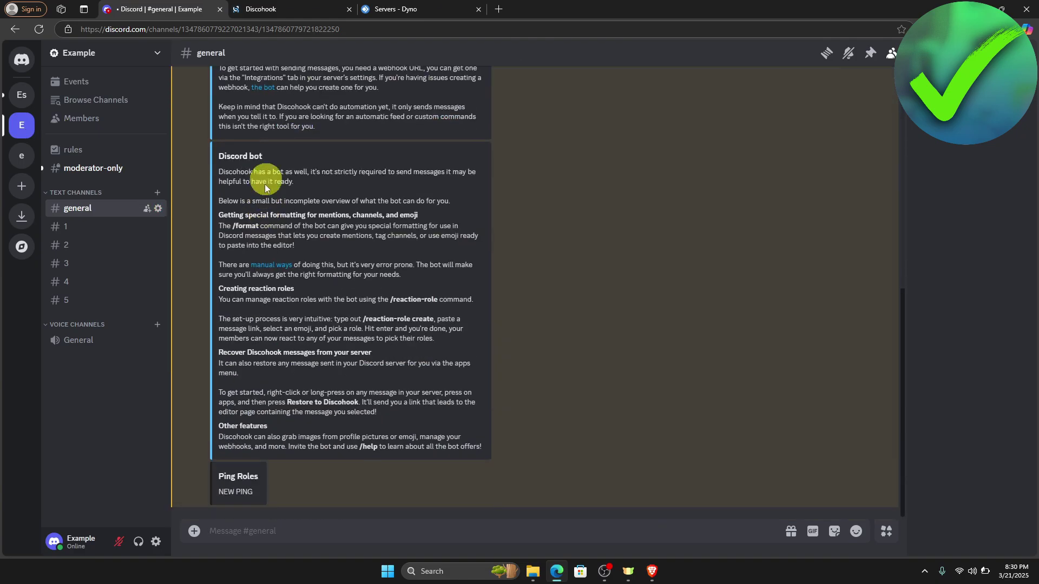
scroll(382, 204, "up", 3)
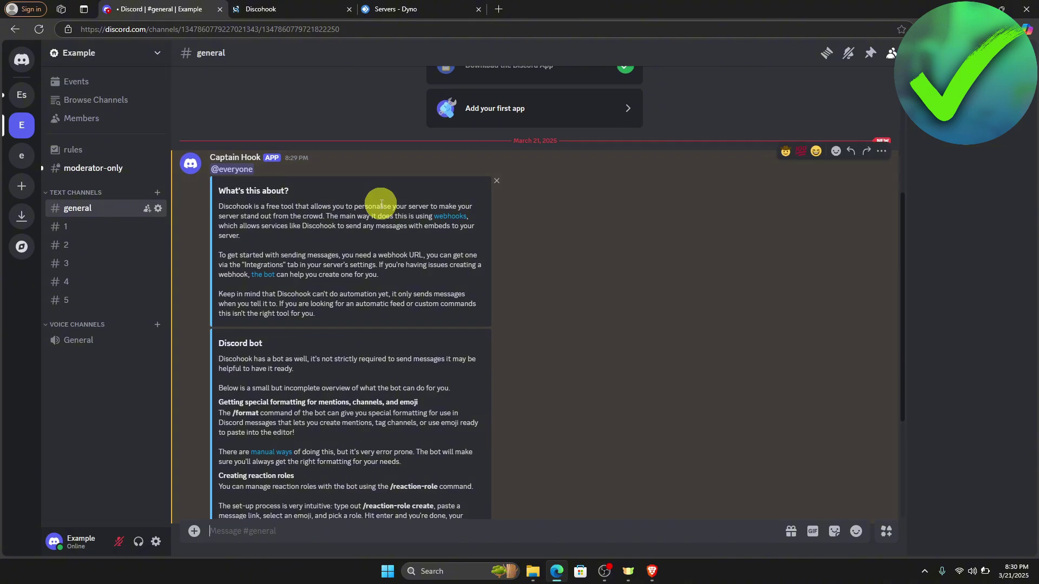
scroll(380, 203, "down", 3)
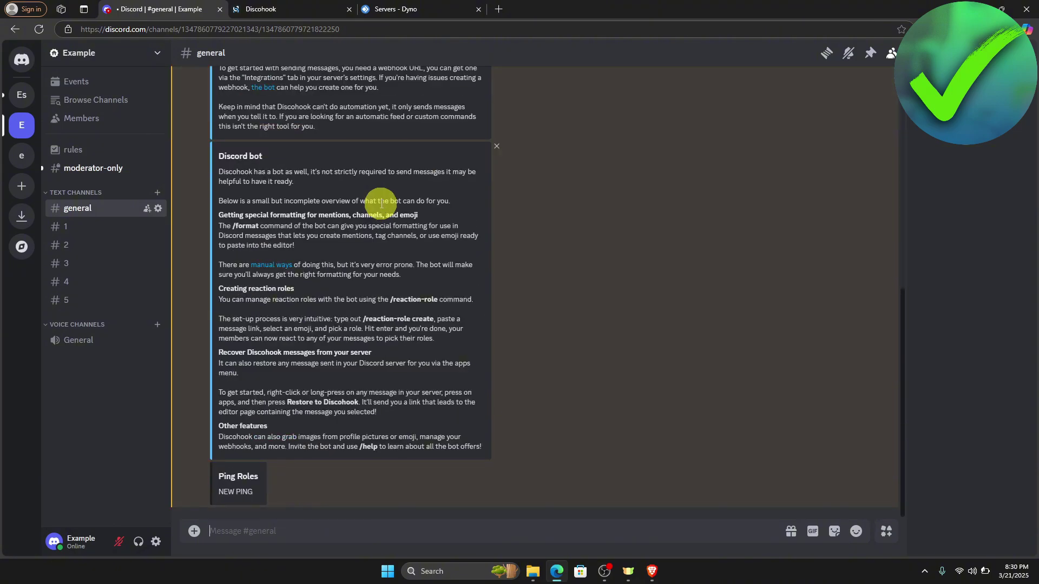
On the Dyno website, start adding the Dyno bot to a server
left_click(418, 8)
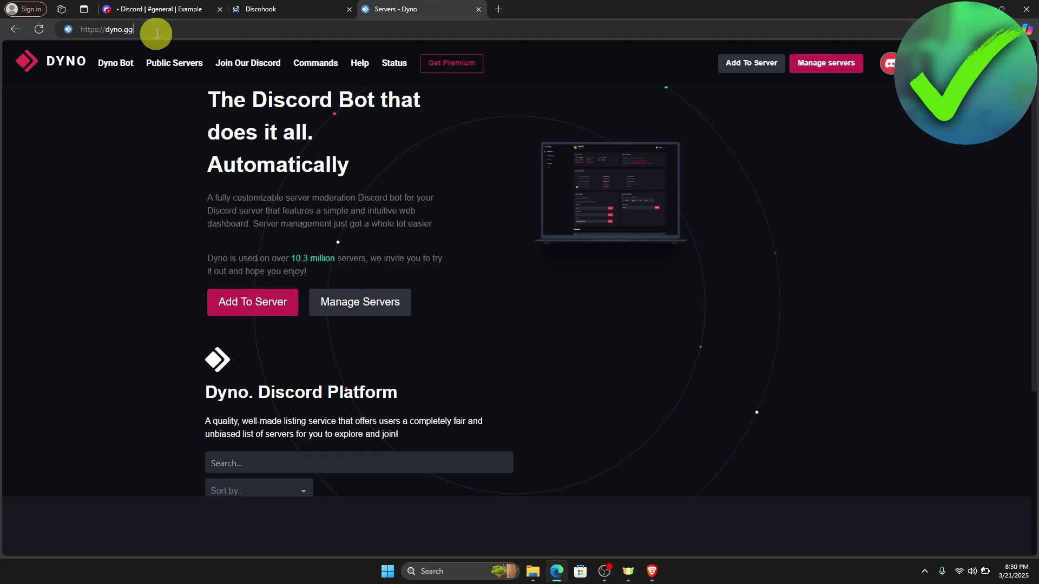
left_click(111, 30)
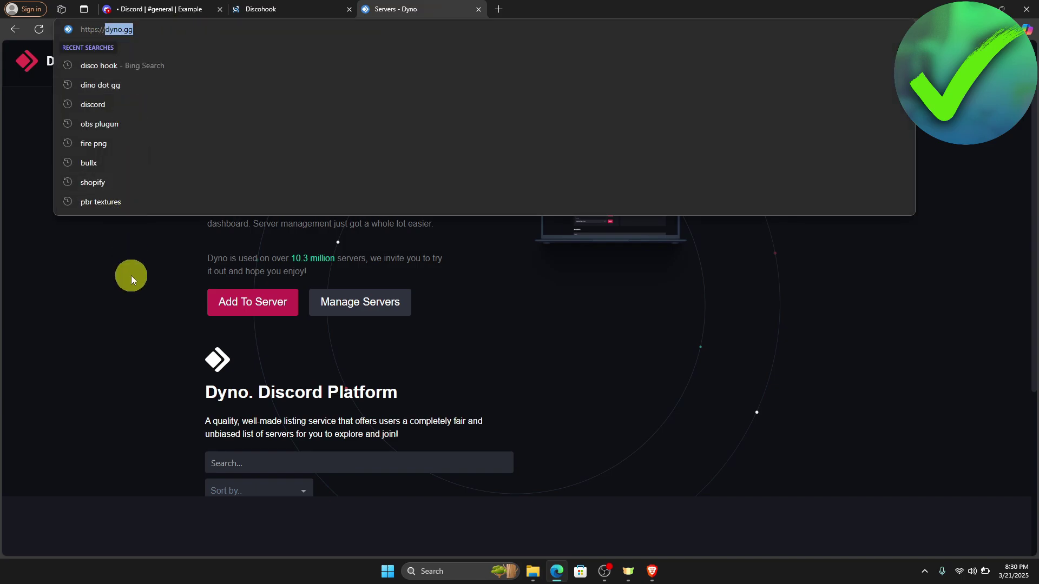
left_click(135, 273)
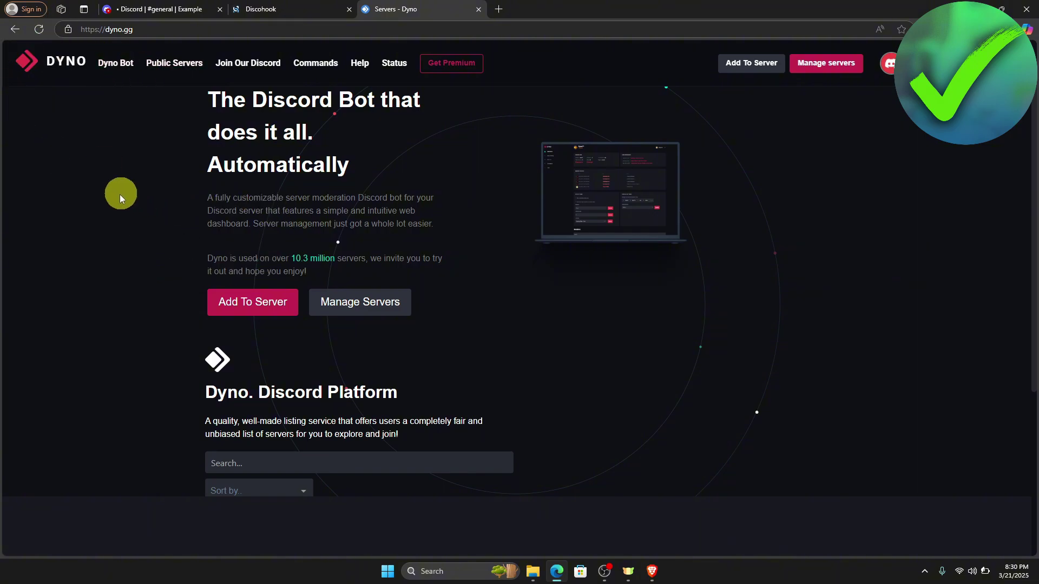
left_click(241, 301)
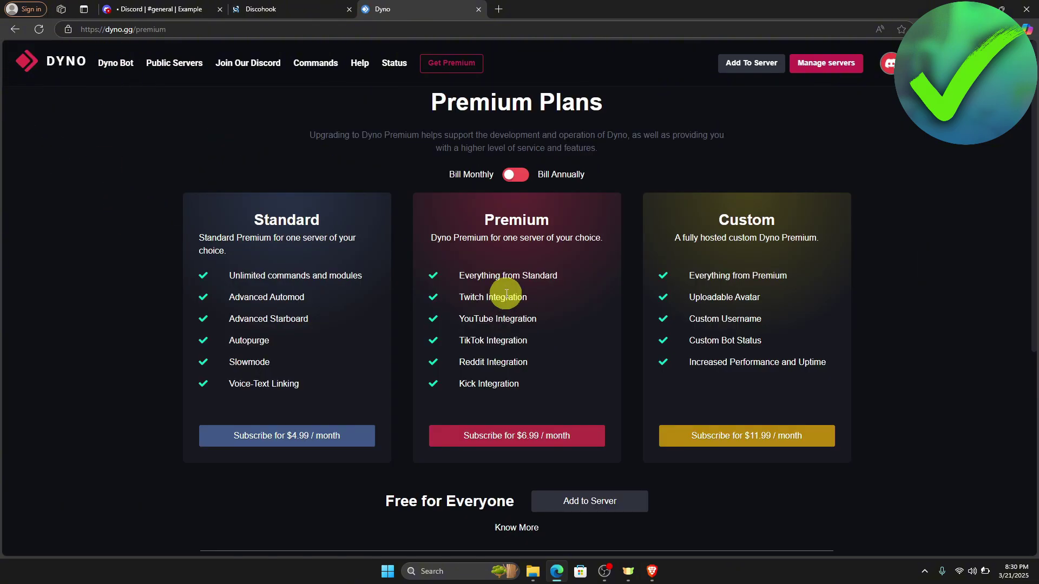
Authorize Dyno on the Example server with its listed permissions and pass the captcha
left_click(592, 505)
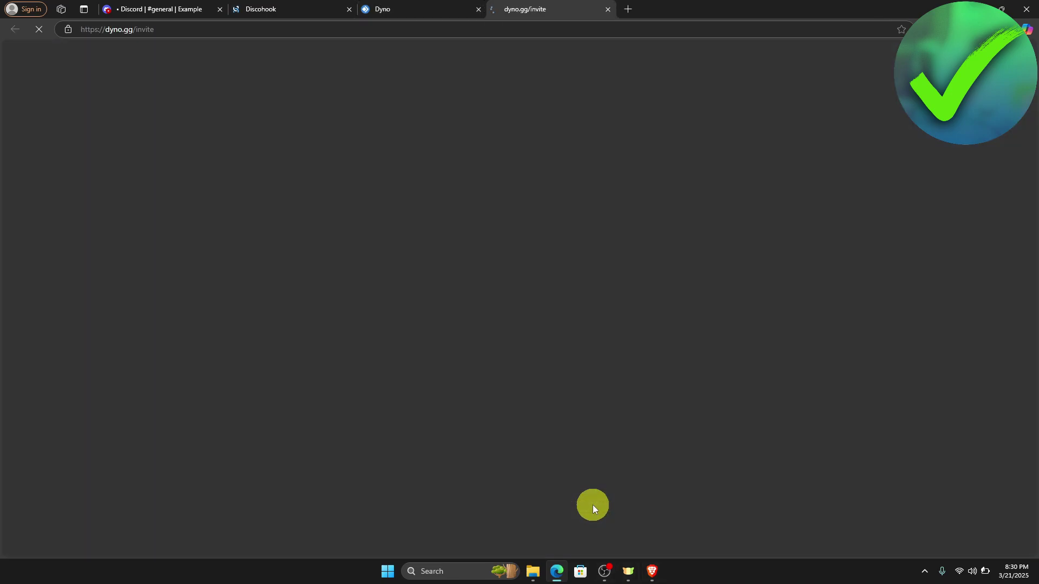
left_click(591, 404)
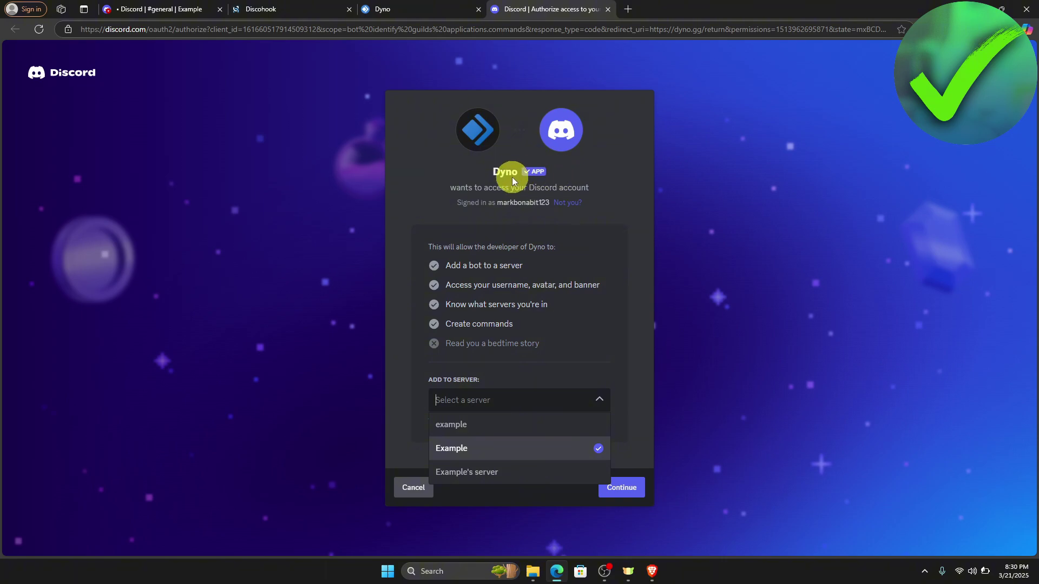
left_click(594, 400)
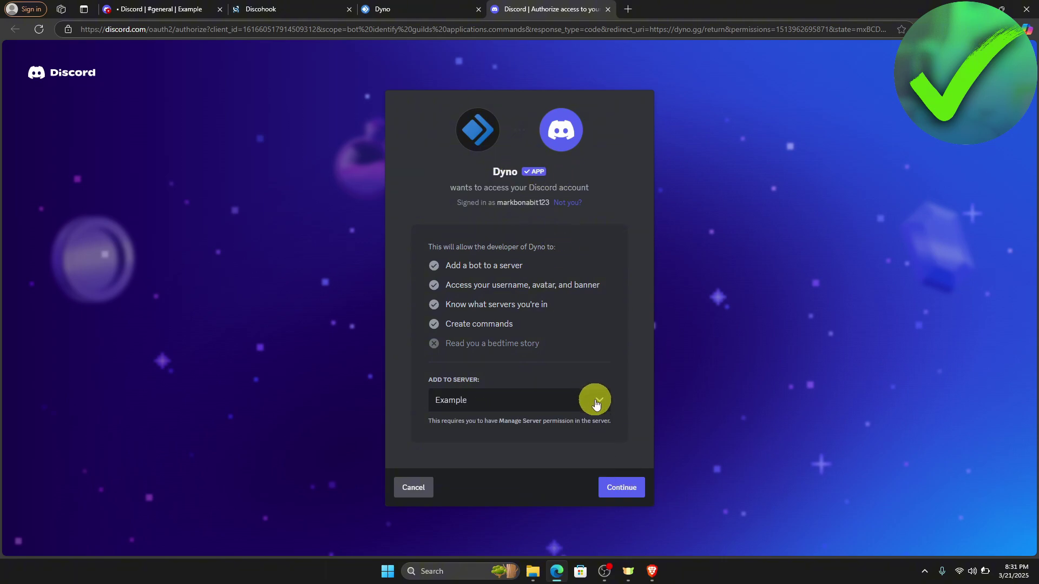
left_click(614, 482)
scroll(593, 362, "down", 10)
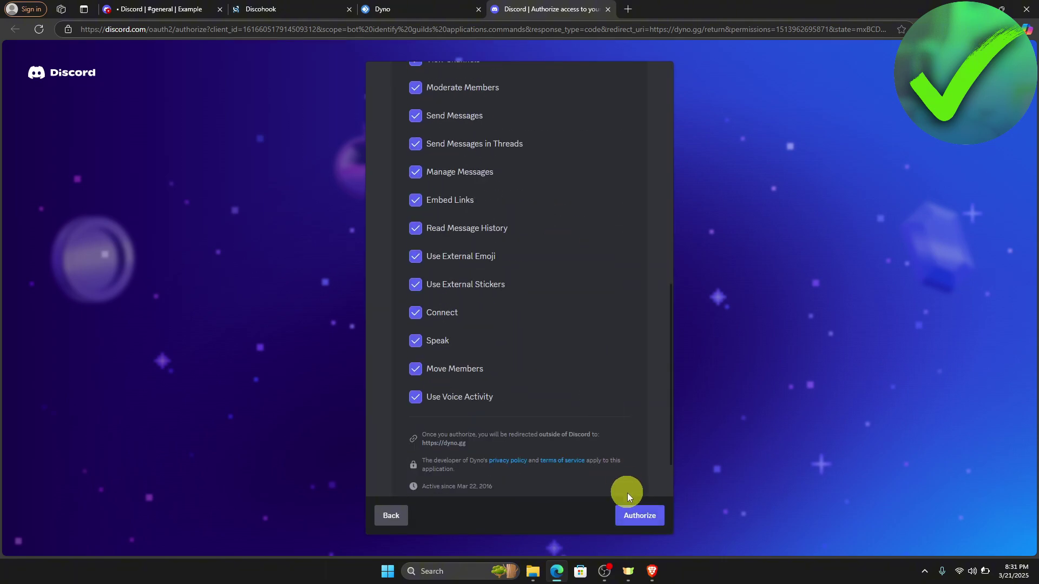
left_click(636, 521)
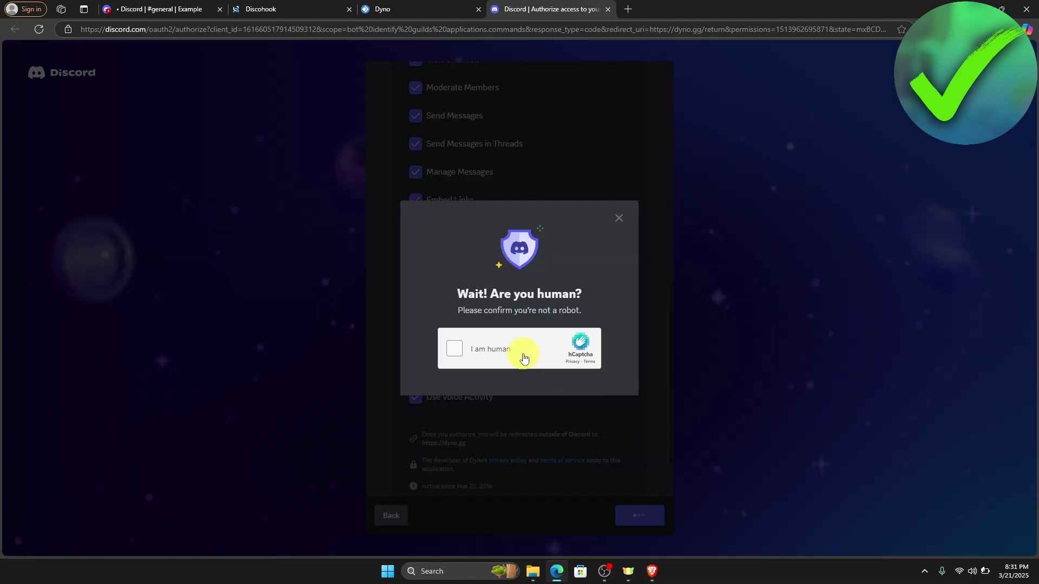
left_click(454, 349)
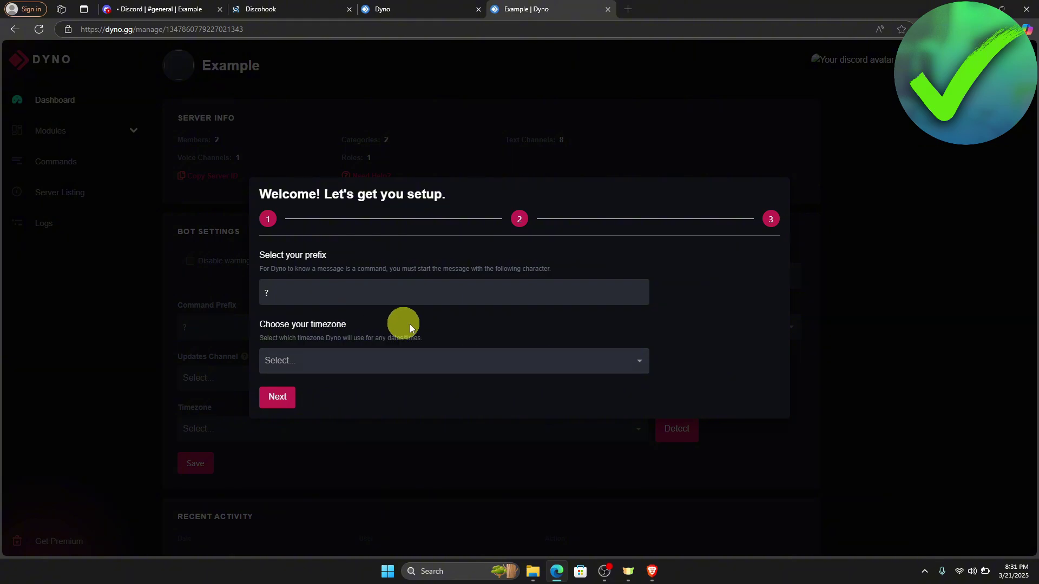
Complete Dyno's setup wizard with timezone Africa/Abidjan and general as the updates channel
left_click(381, 360)
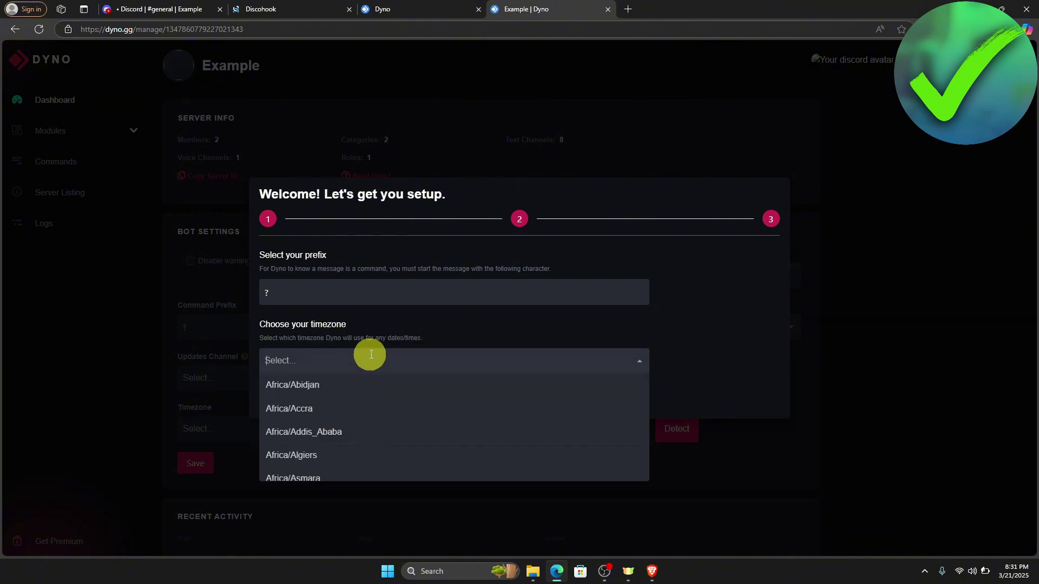
left_click(371, 384)
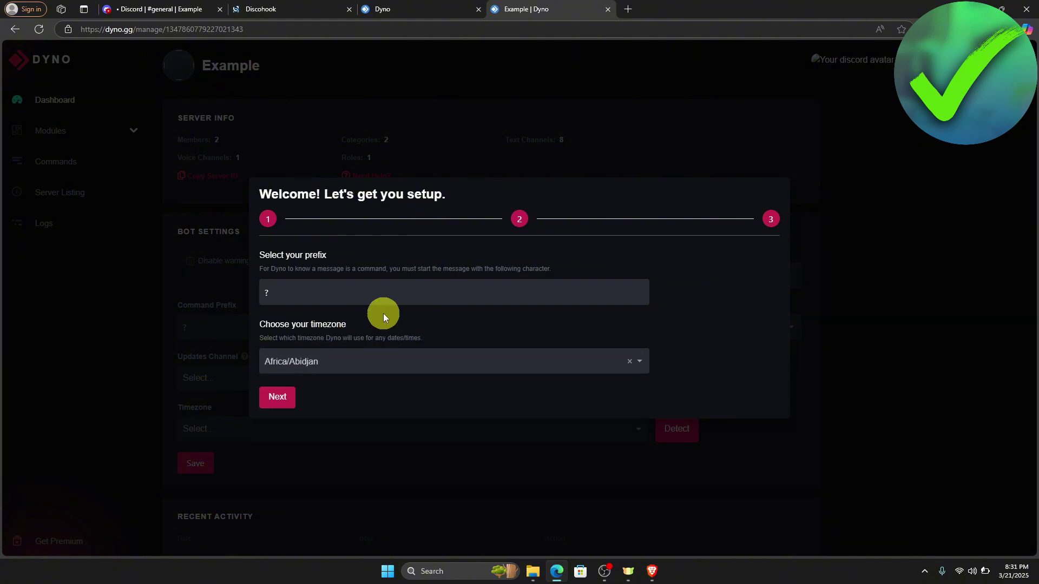
left_click(288, 400)
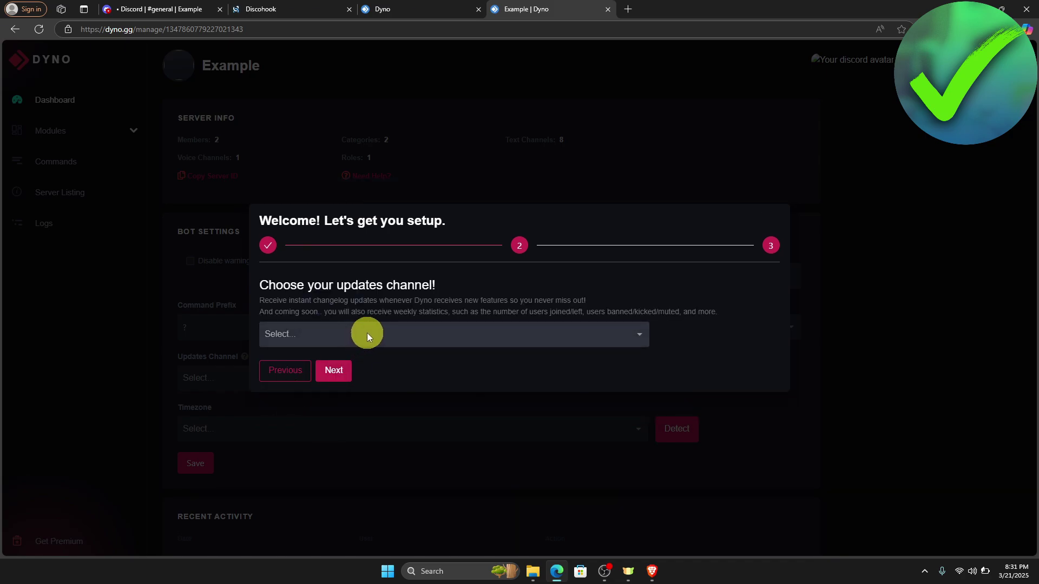
left_click(366, 334)
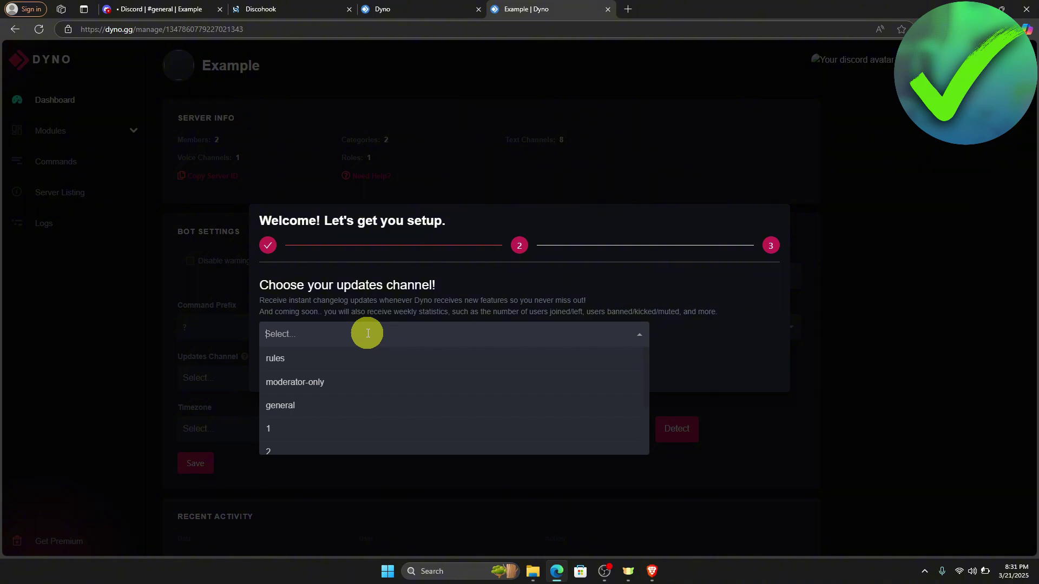
left_click(281, 405)
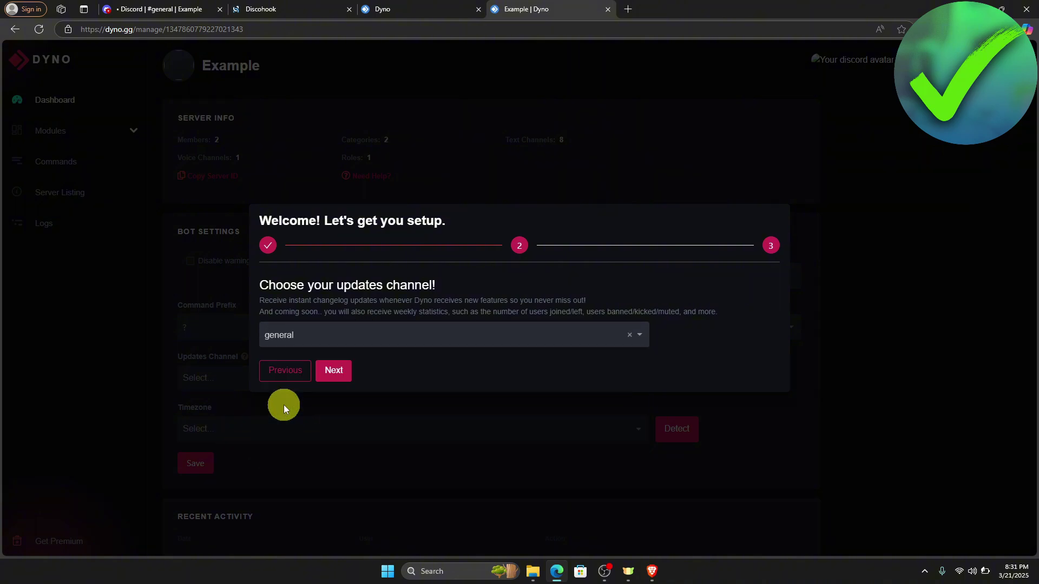
left_click(341, 380)
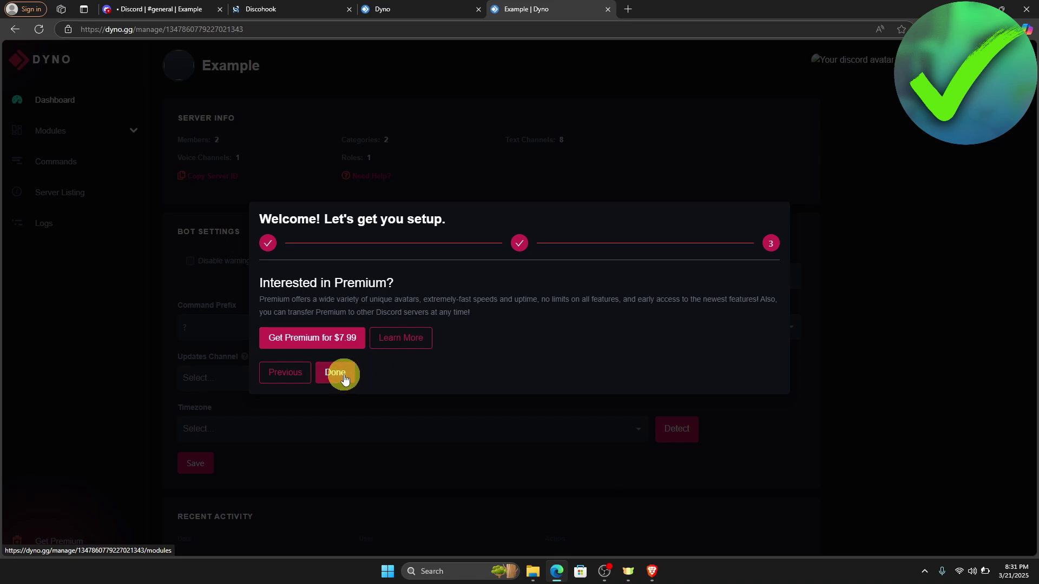
left_click(341, 375)
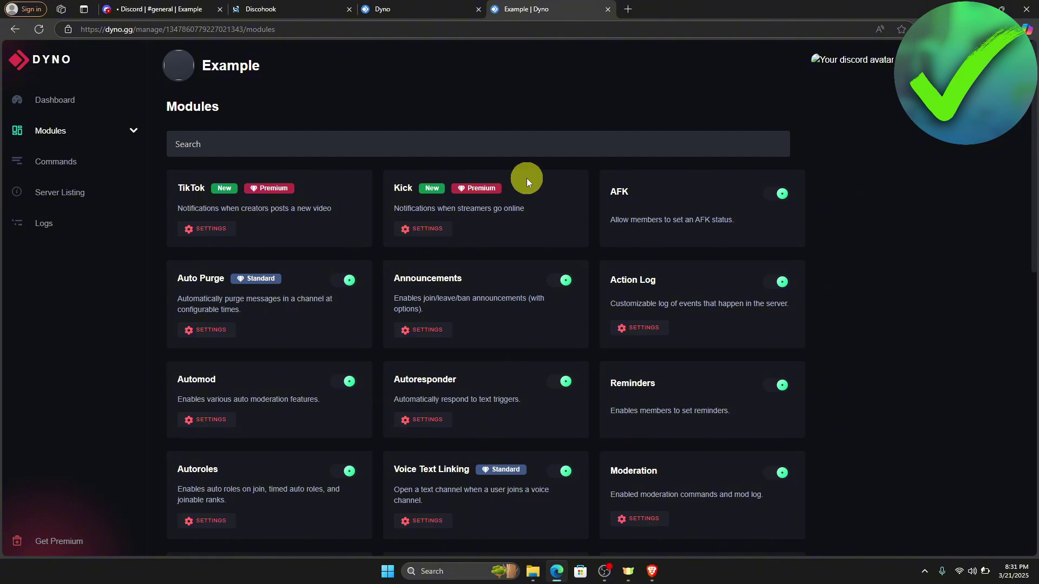
Create a Reaction Roles message named NEW PING in general, attached to an existing message
scroll(527, 177, "down", 7)
scroll(526, 177, "down", 1)
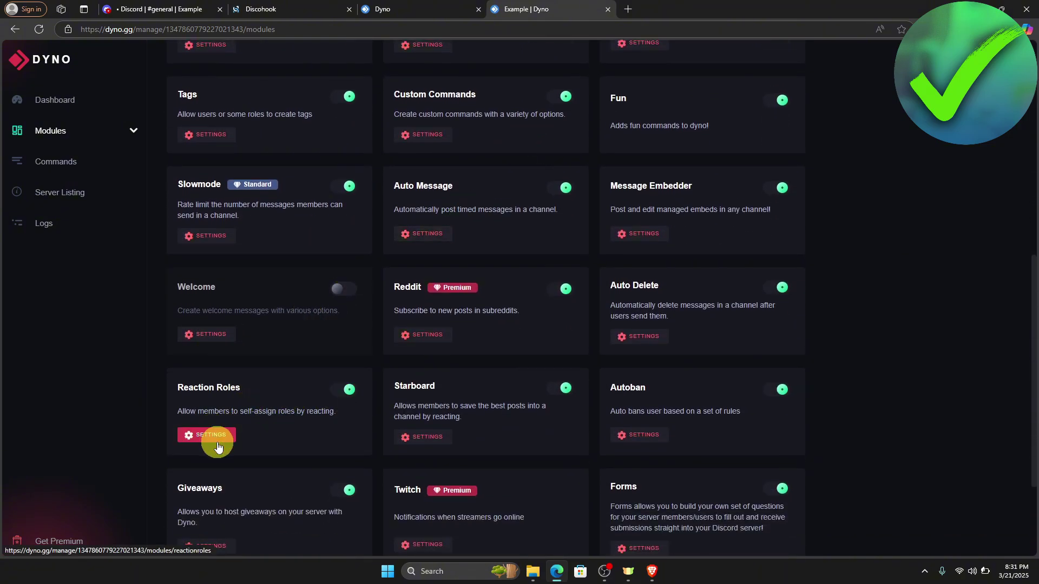
left_click(217, 444)
left_click(464, 203)
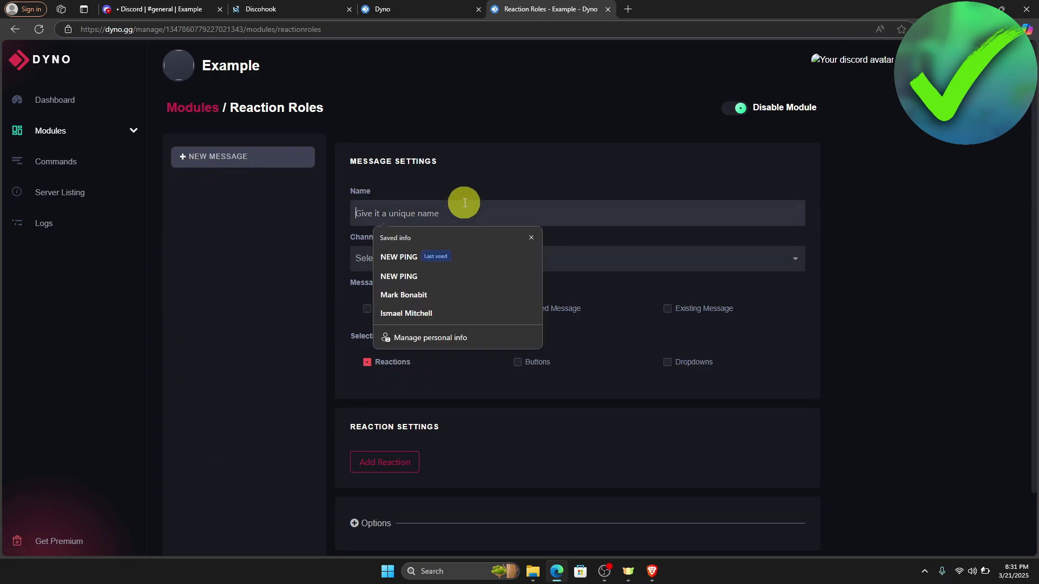
type("NEW PI")
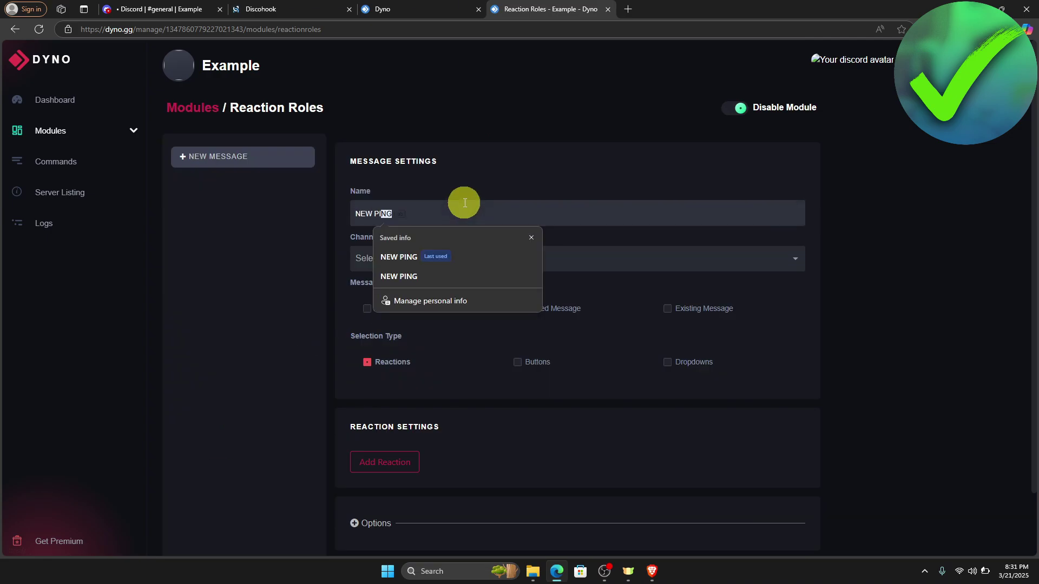
type("NG")
left_click(361, 265)
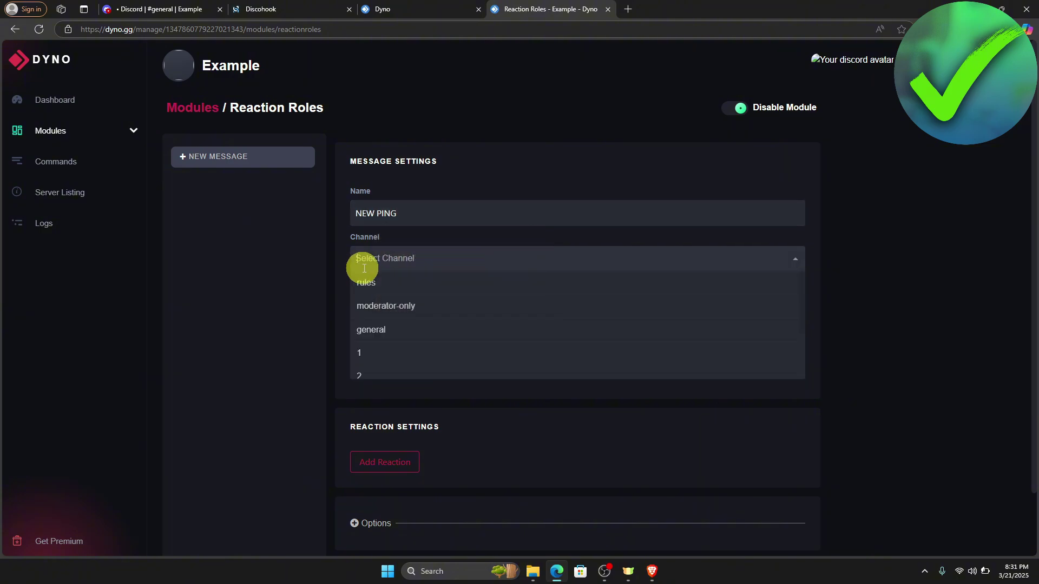
left_click(428, 331)
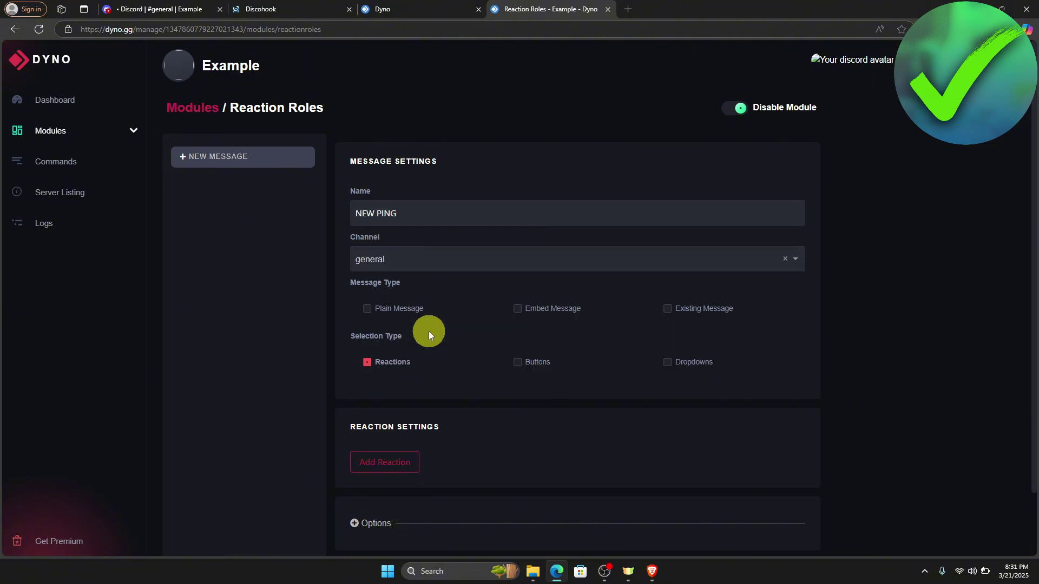
scroll(444, 265, "down", 1)
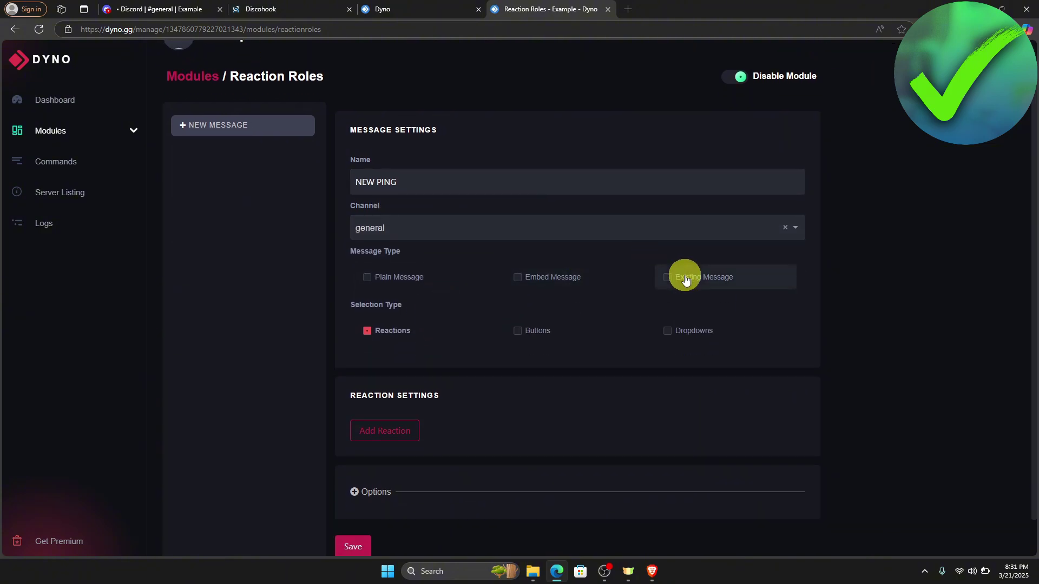
left_click(685, 280)
scroll(632, 265, "down", 1)
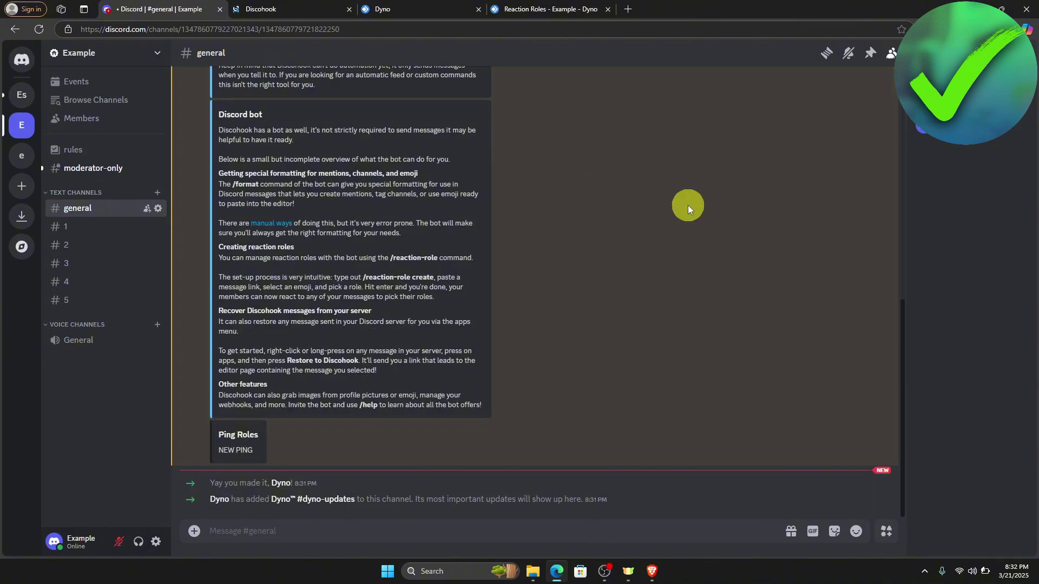
scroll(687, 206, "up", 5)
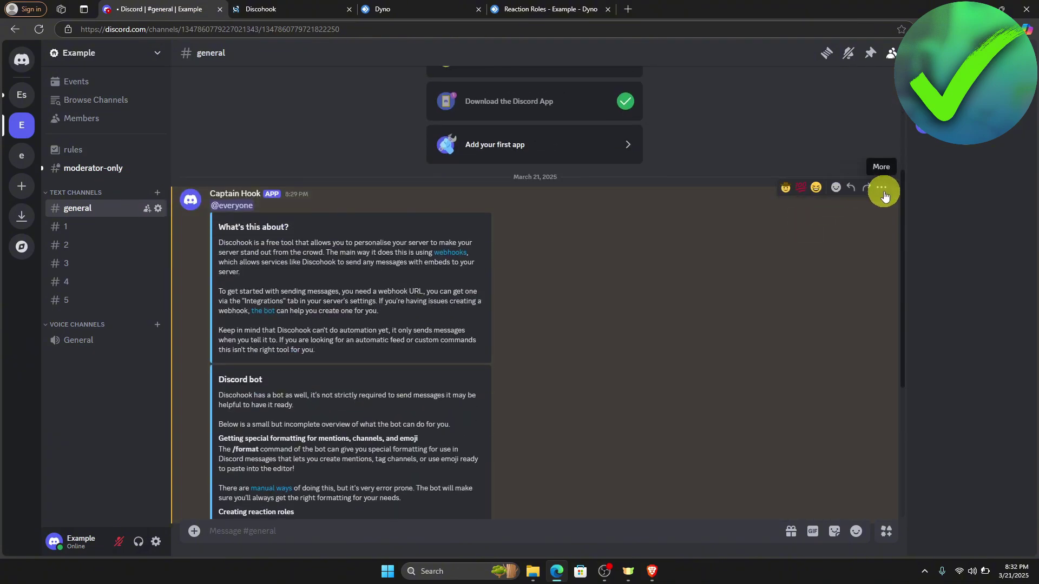
left_click(548, 5)
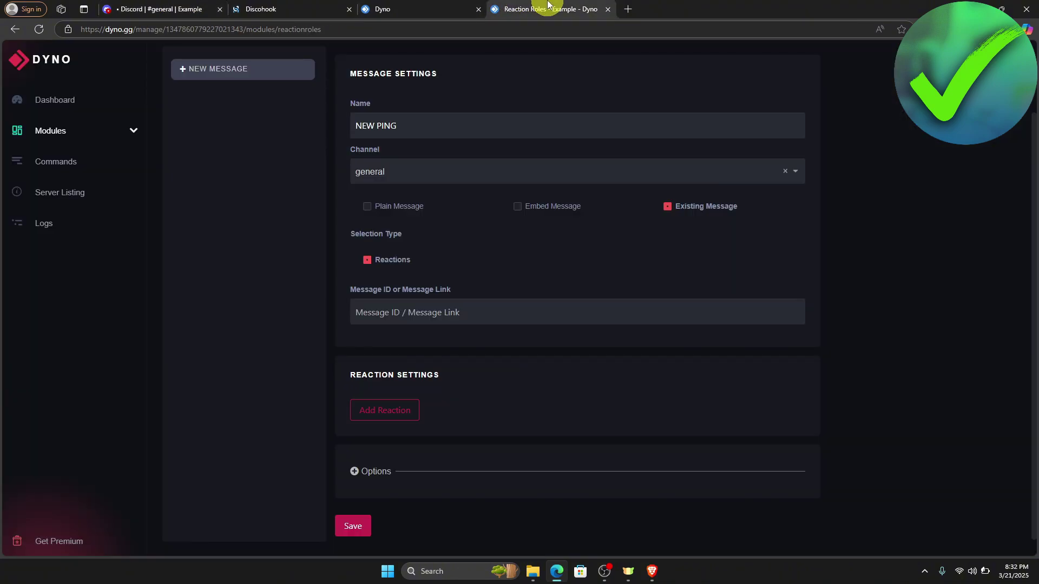
Paste the Ping Roles message ID and add a reaction pairing for the NEW PING role
left_click(483, 308)
key("ctrl+v")
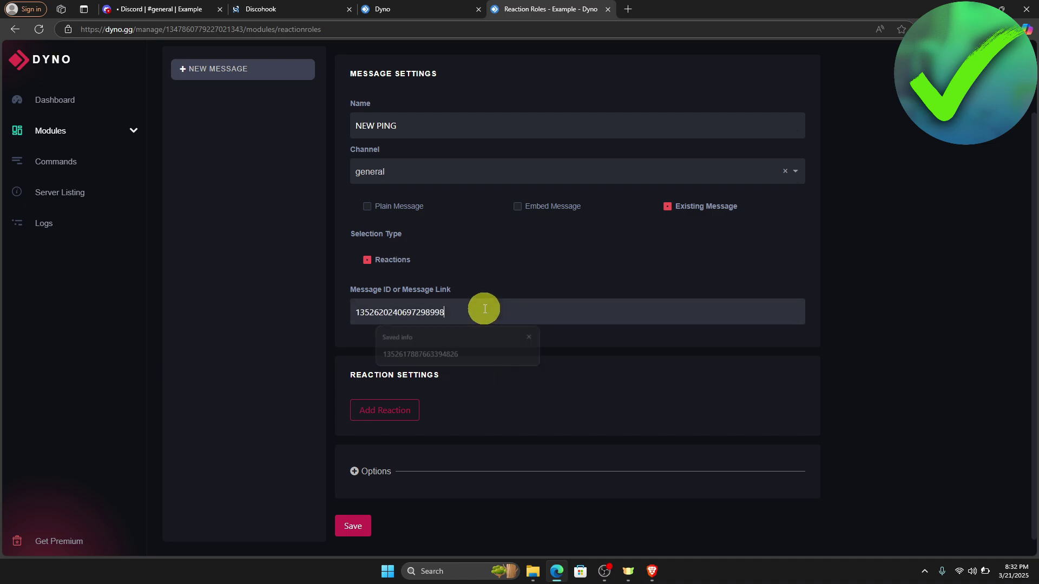
scroll(429, 340, "down", 1)
left_click(387, 389)
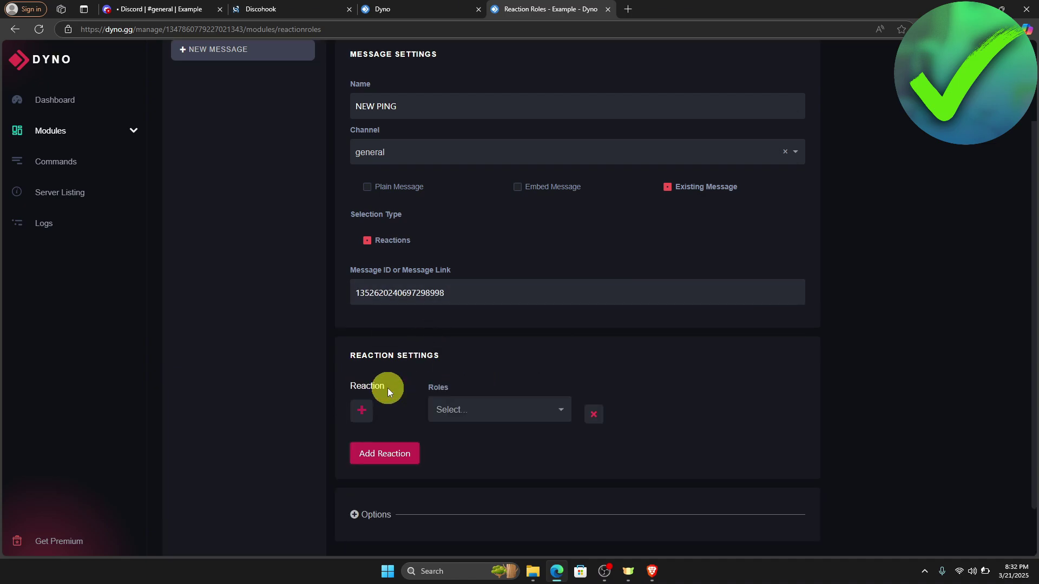
left_click(460, 409)
left_click(472, 438)
Choose thumbs-up as the reaction emoji and save the reaction role
left_click(363, 412)
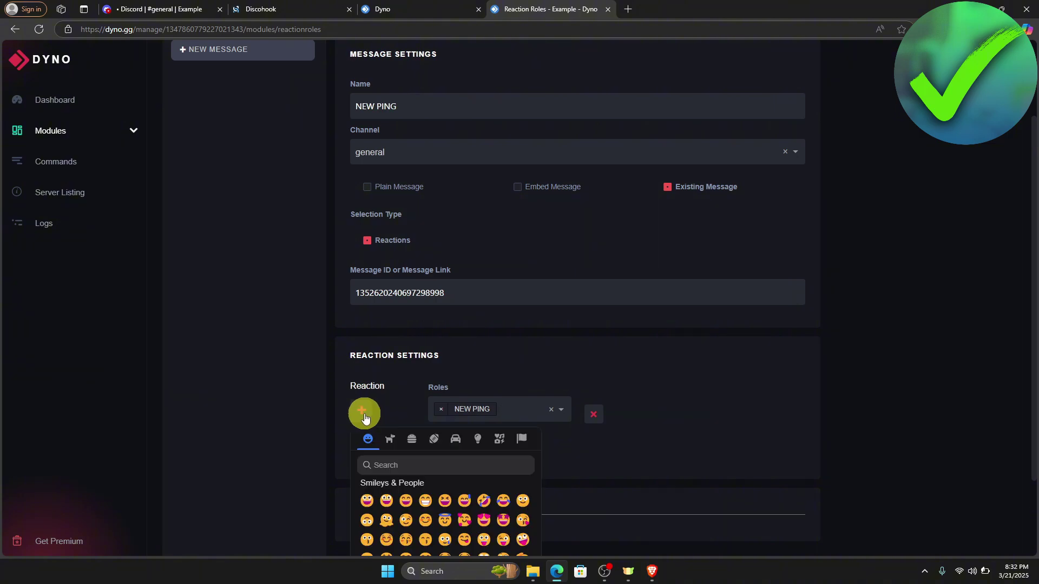
scroll(435, 503, "down", 5)
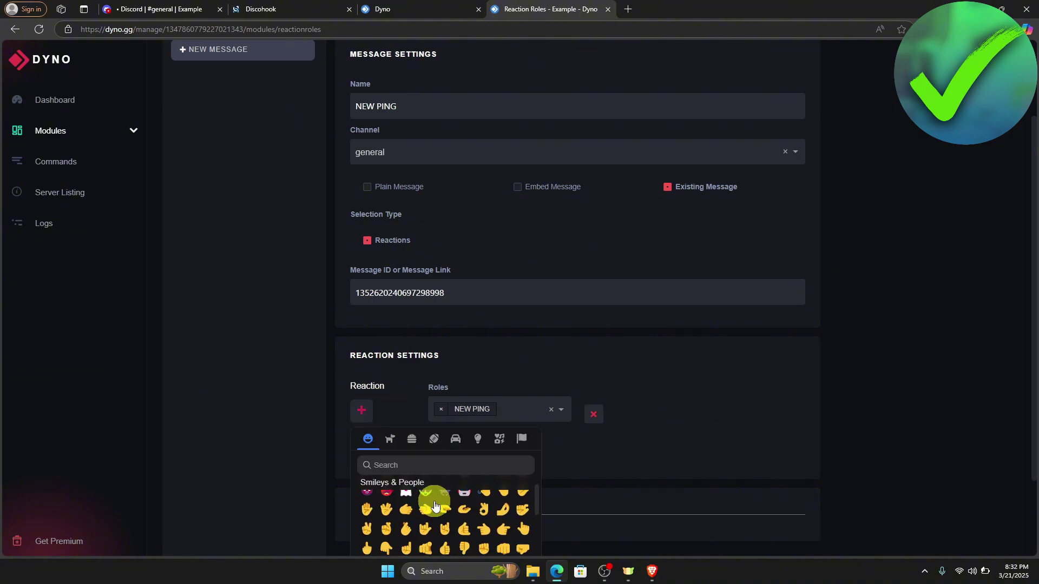
left_click(436, 535)
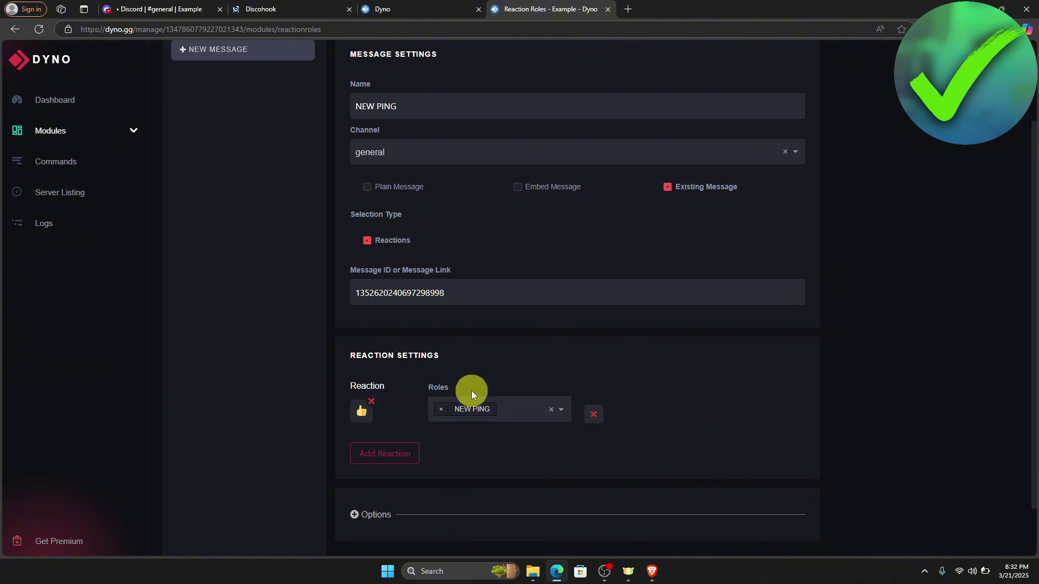
scroll(472, 391, "down", 2)
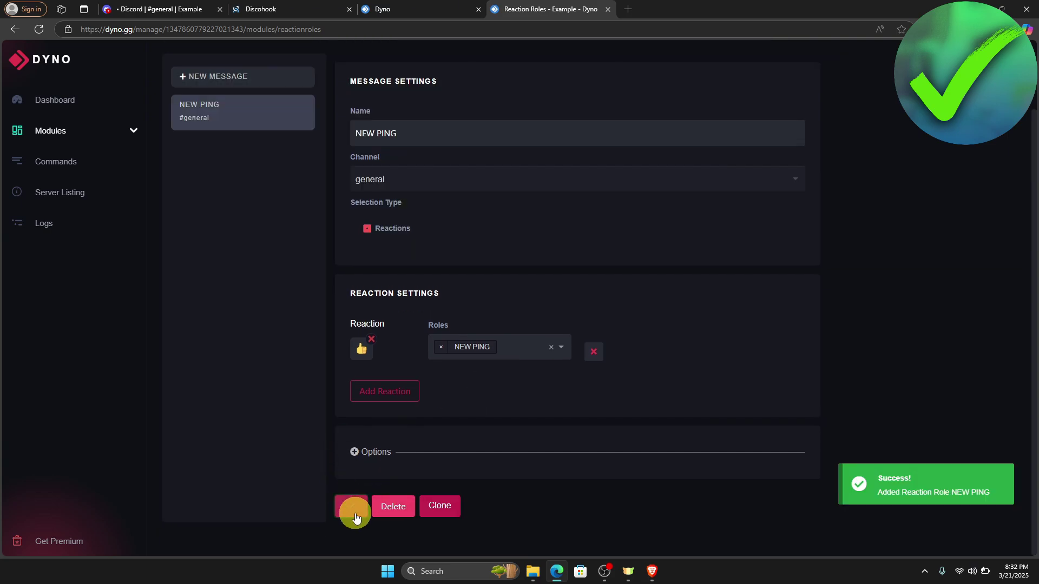
left_click(356, 515)
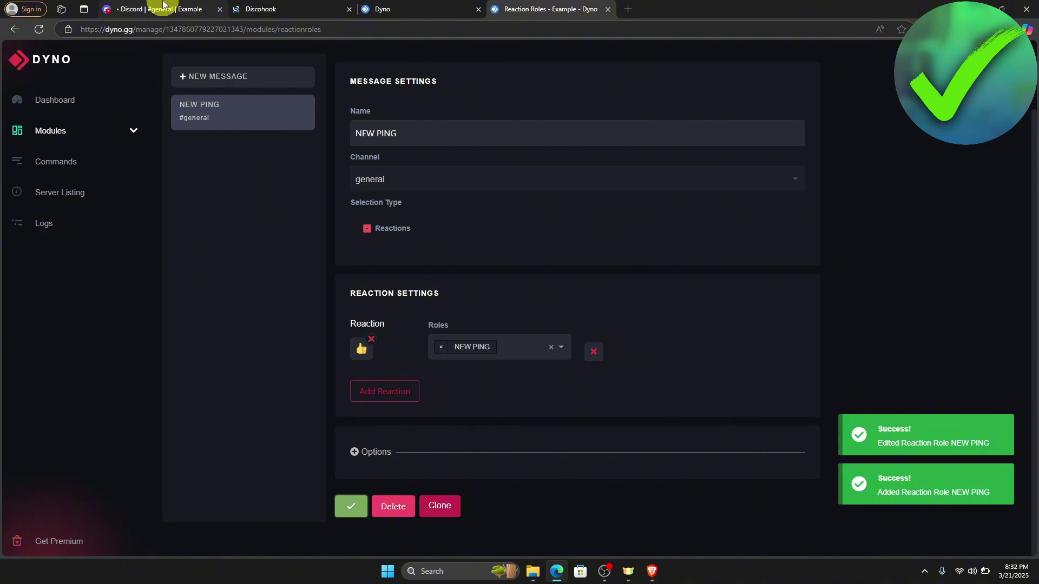
left_click(163, 7)
React with thumbs-up on the Ping Roles message and confirm the NEW PING role in your profile
scroll(437, 380, "down", 5)
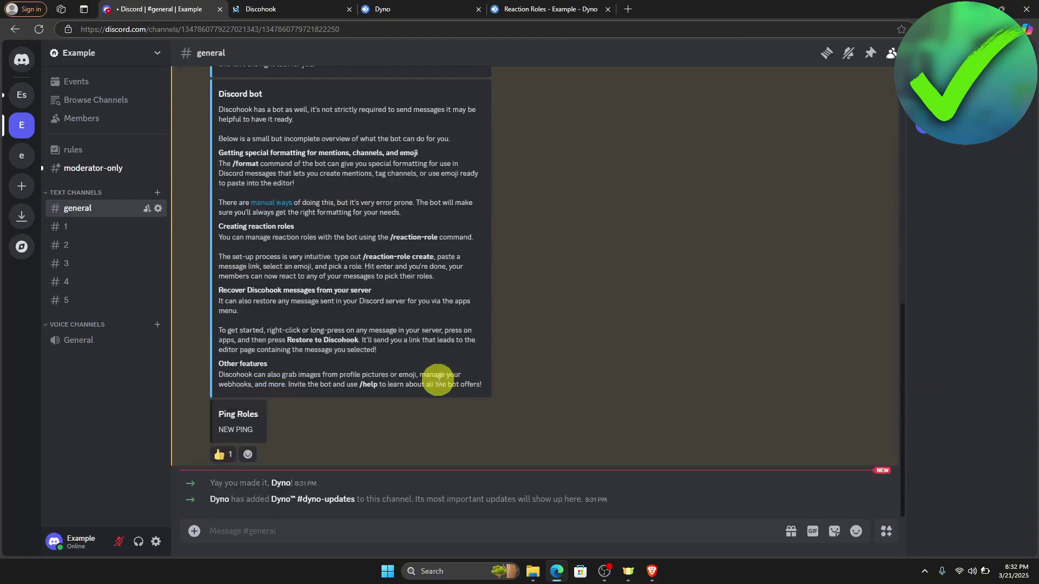
mouse_move(234, 456)
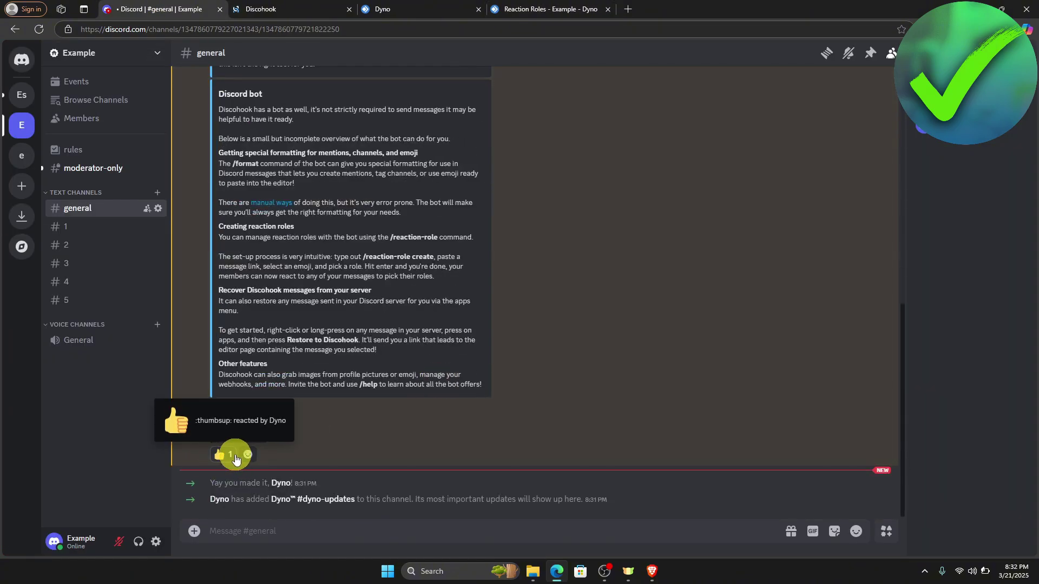
left_click(235, 459)
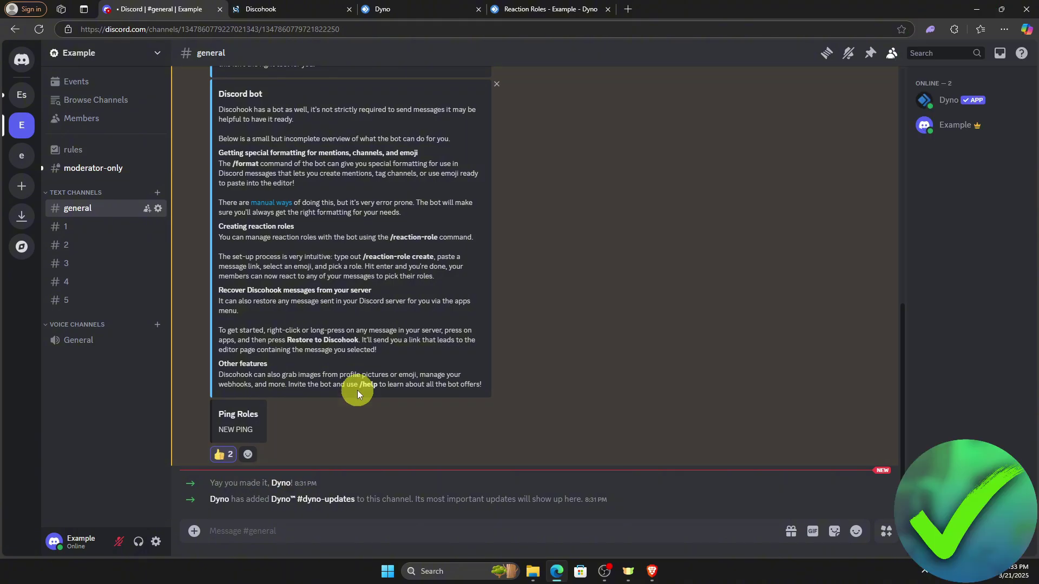
left_click(955, 130)
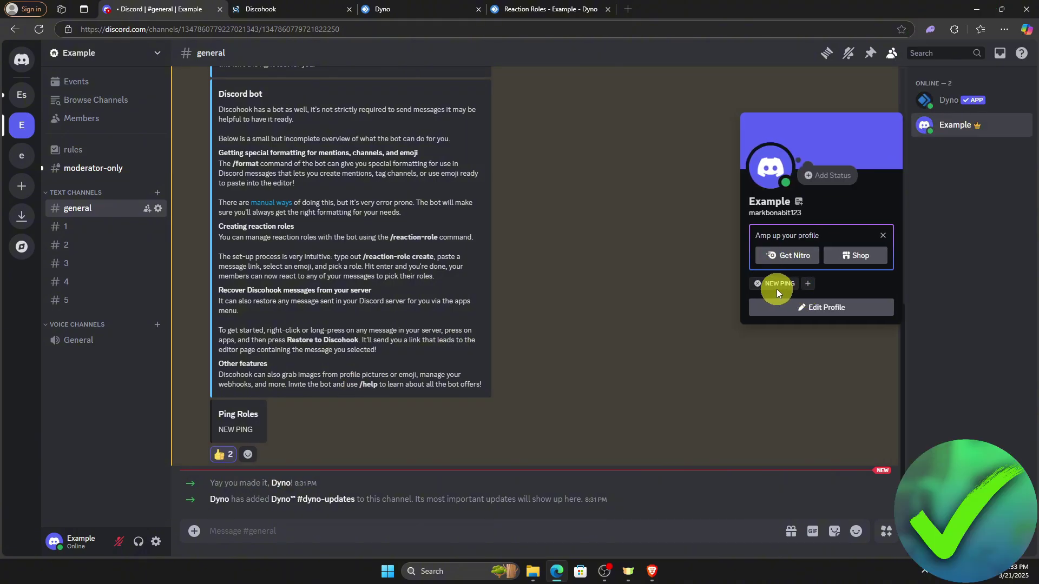